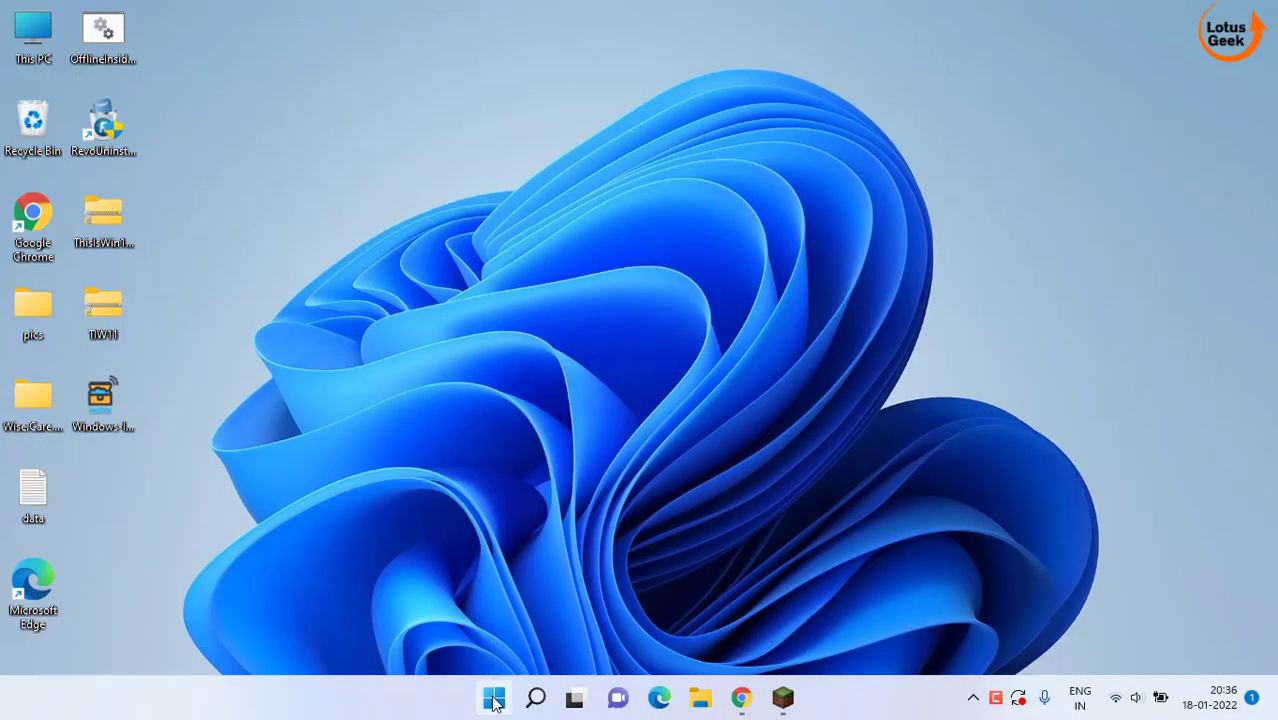
Step: Run appwiz.cpl from the Run dialog to list the installed programs
{"action": "left_click", "coordinate": [493, 700]}
{"action": "type", "text": "run"}
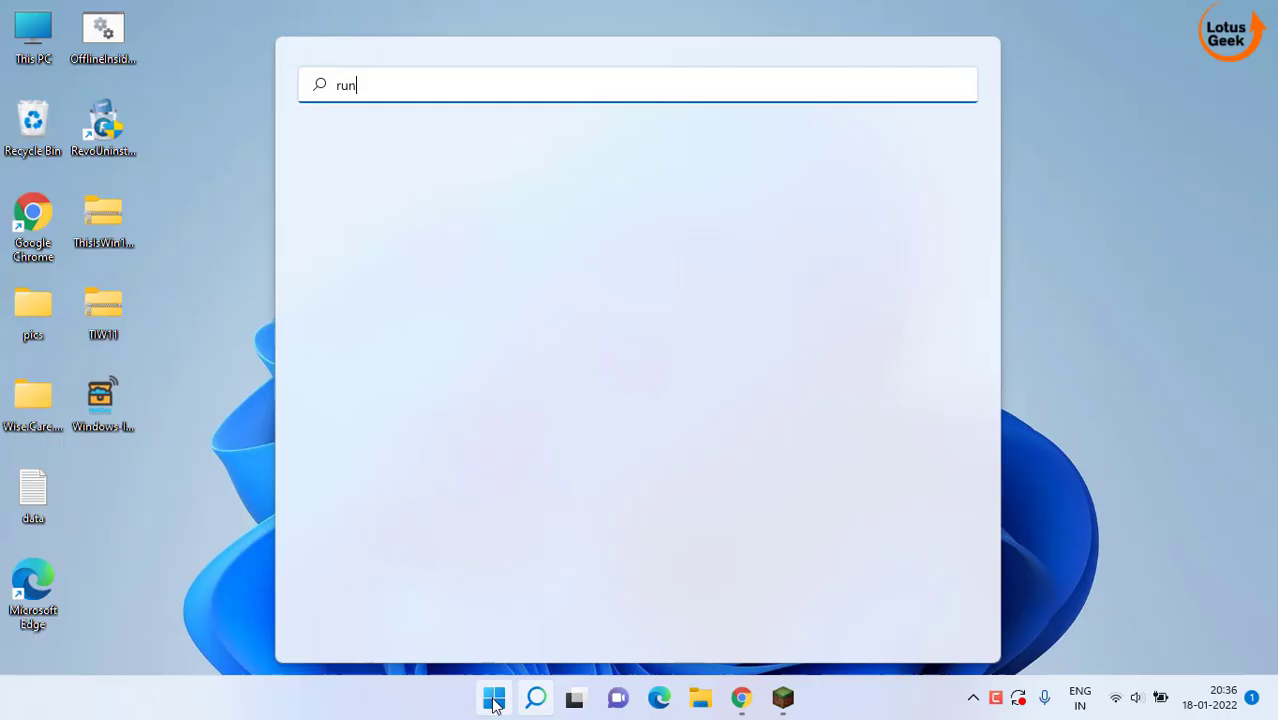
{"action": "key", "text": "Return"}
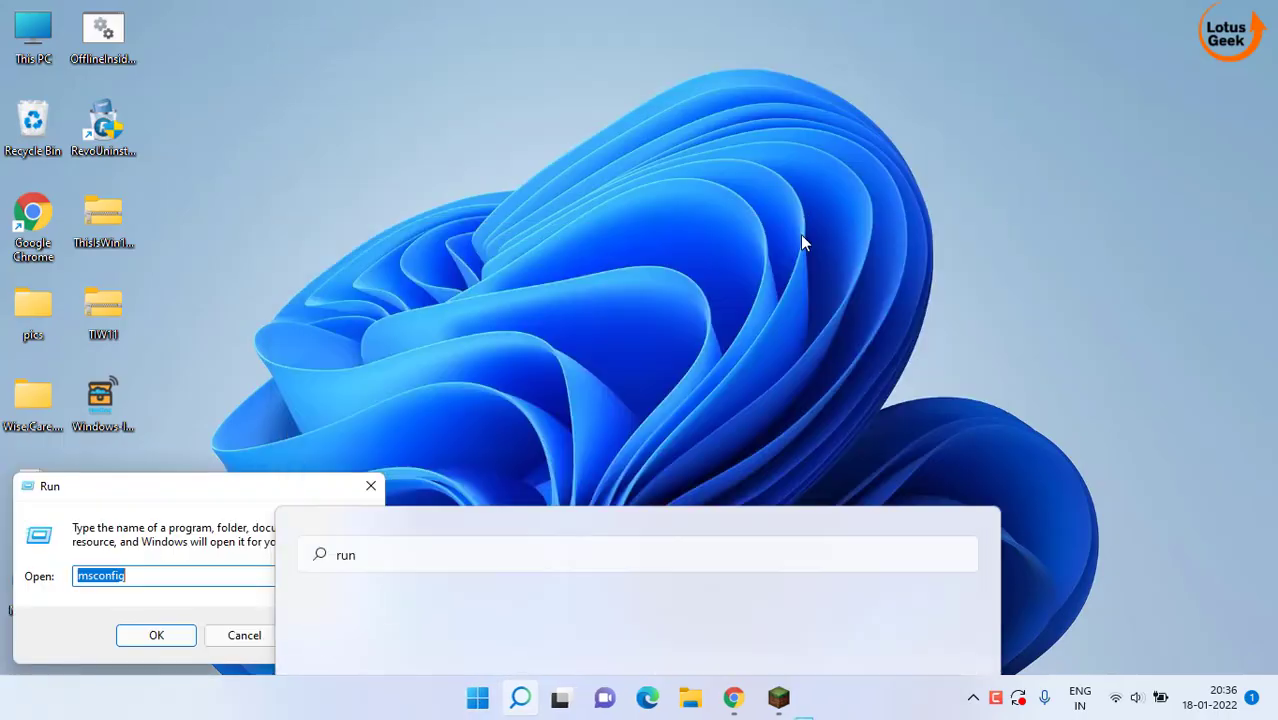
{"action": "type", "text": "appwiz.cpl"}
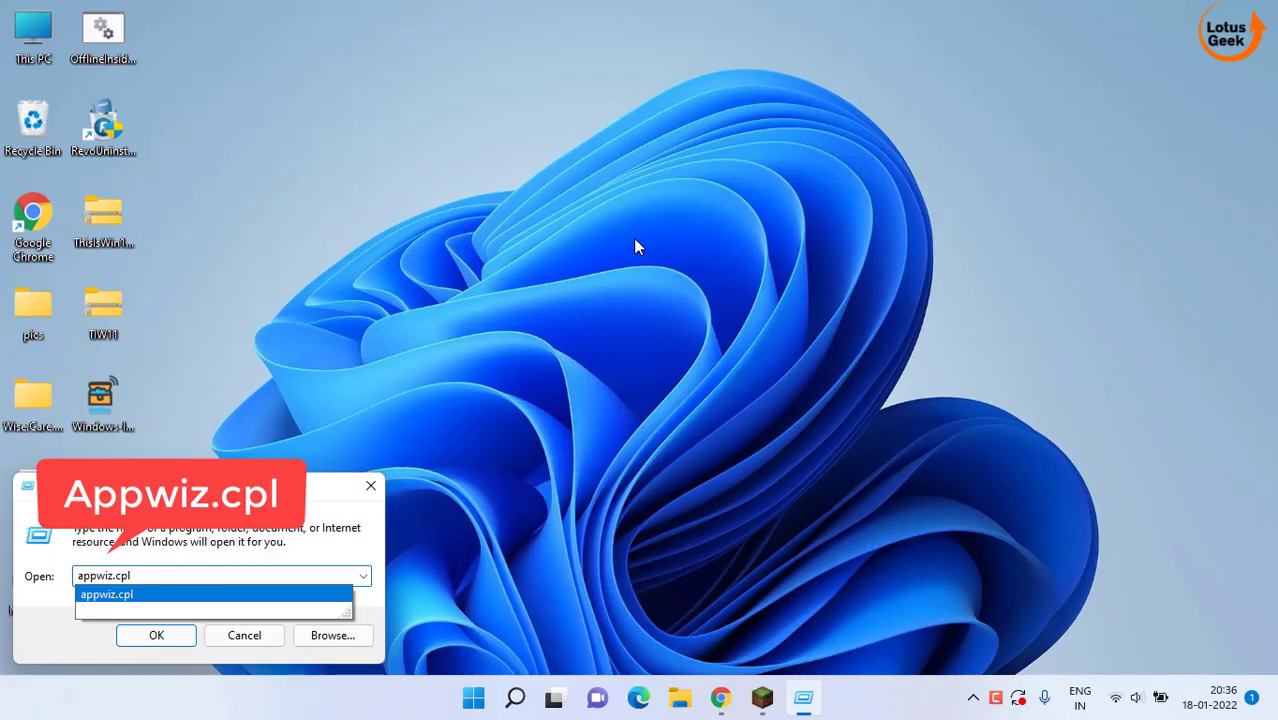
{"action": "key", "text": "Return"}
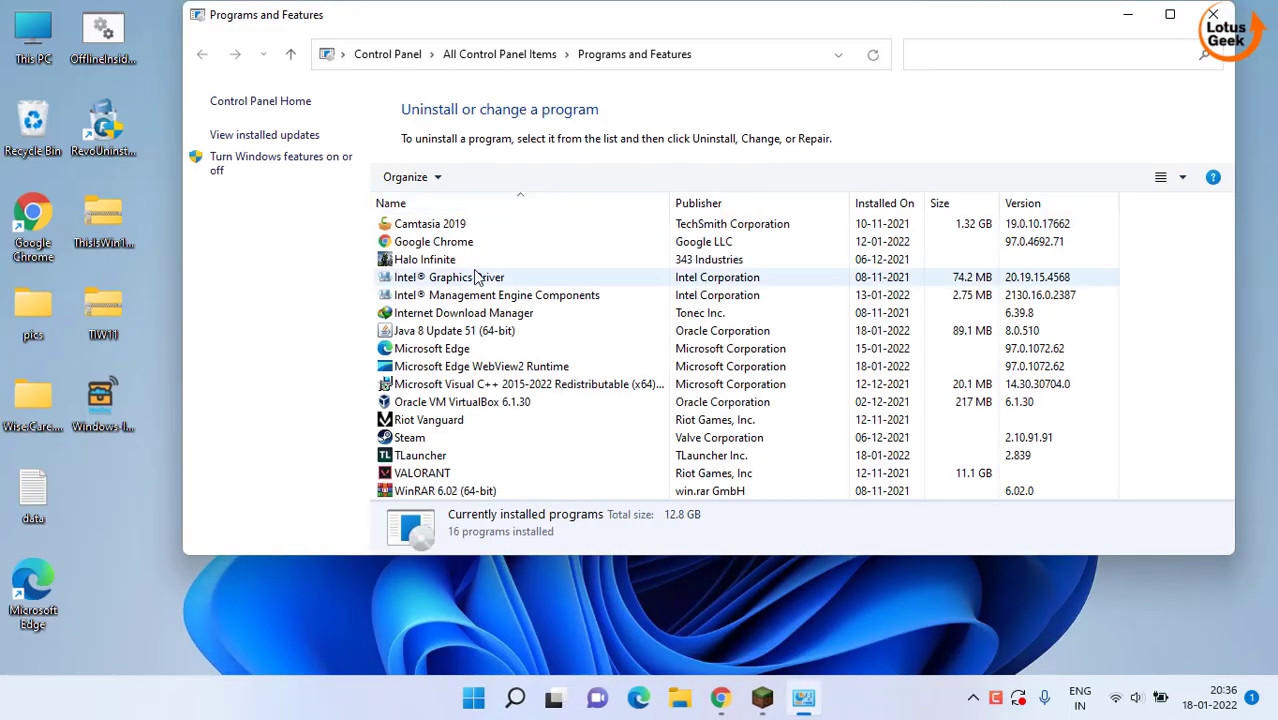
Step: Remove Java 8 Update 51 (64-bit) from the installed programs, confirming with Yes
{"action": "left_click", "coordinate": [450, 335]}
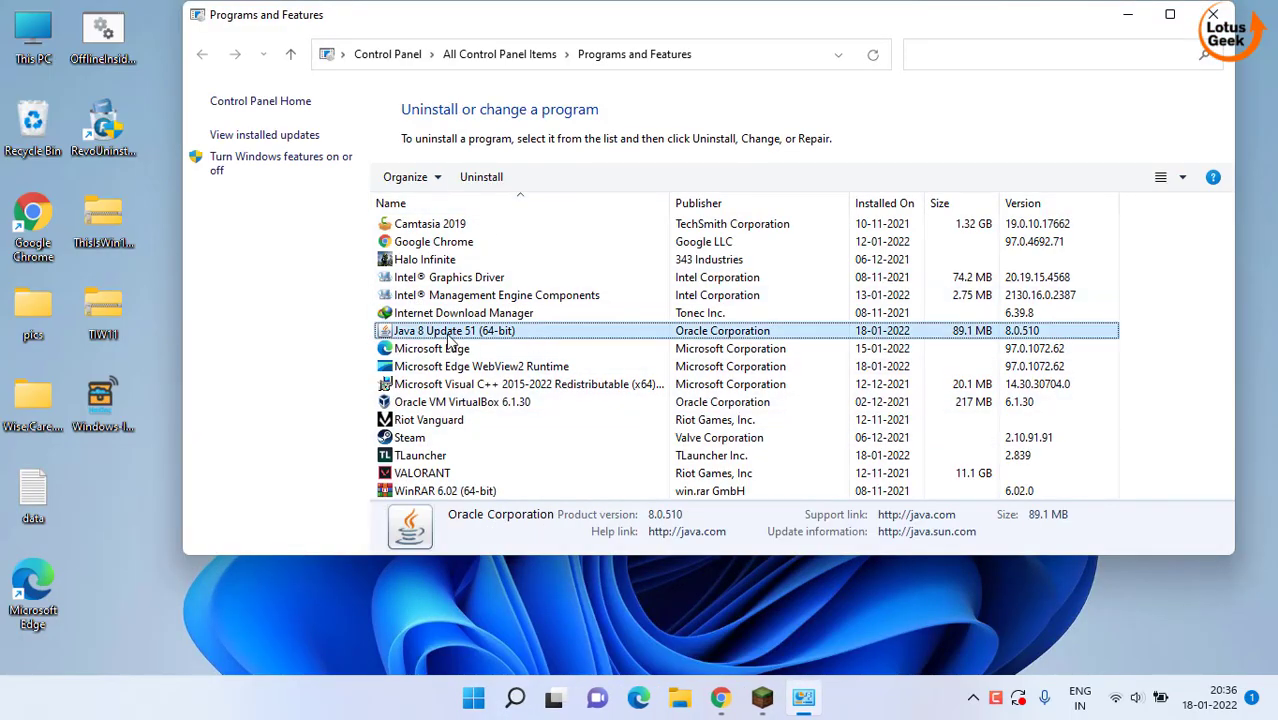
{"action": "left_click", "coordinate": [481, 177]}
{"action": "left_click", "coordinate": [731, 345]}
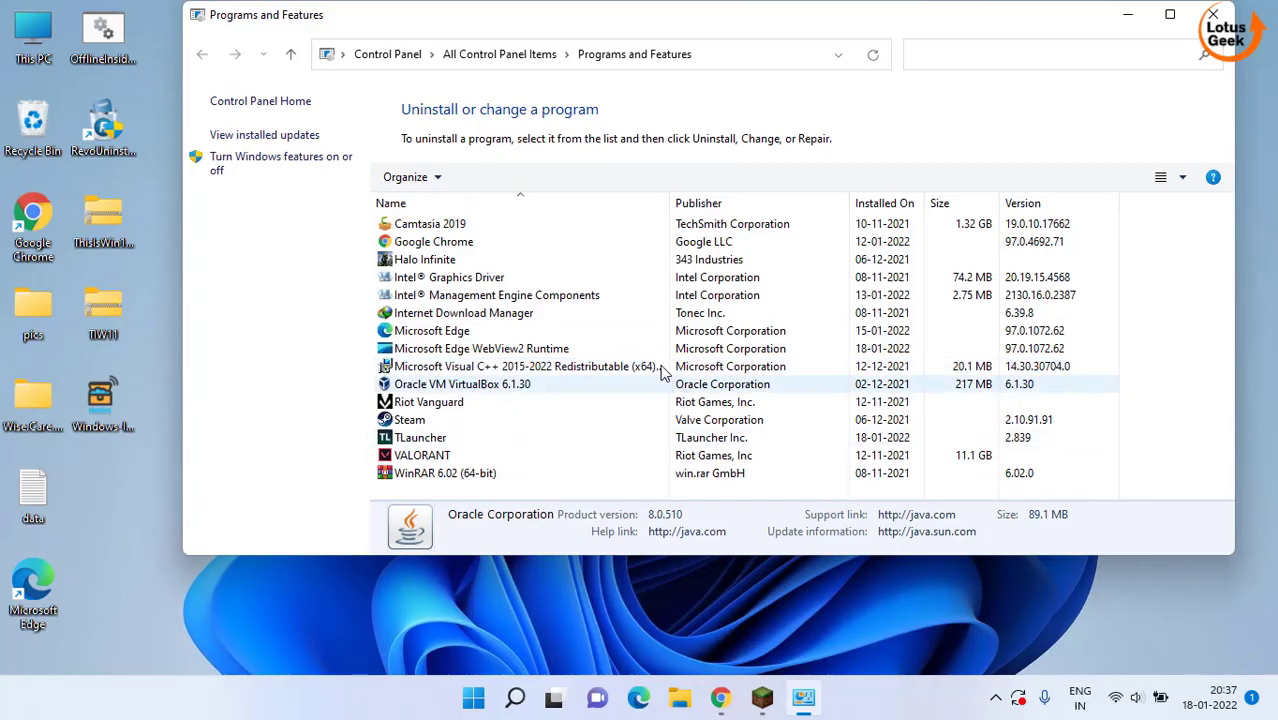
Step: Close Programs and Features and bring up java-for-minecraft.com in Chrome, highlighting its heading
{"action": "key", "text": "alt+F4"}
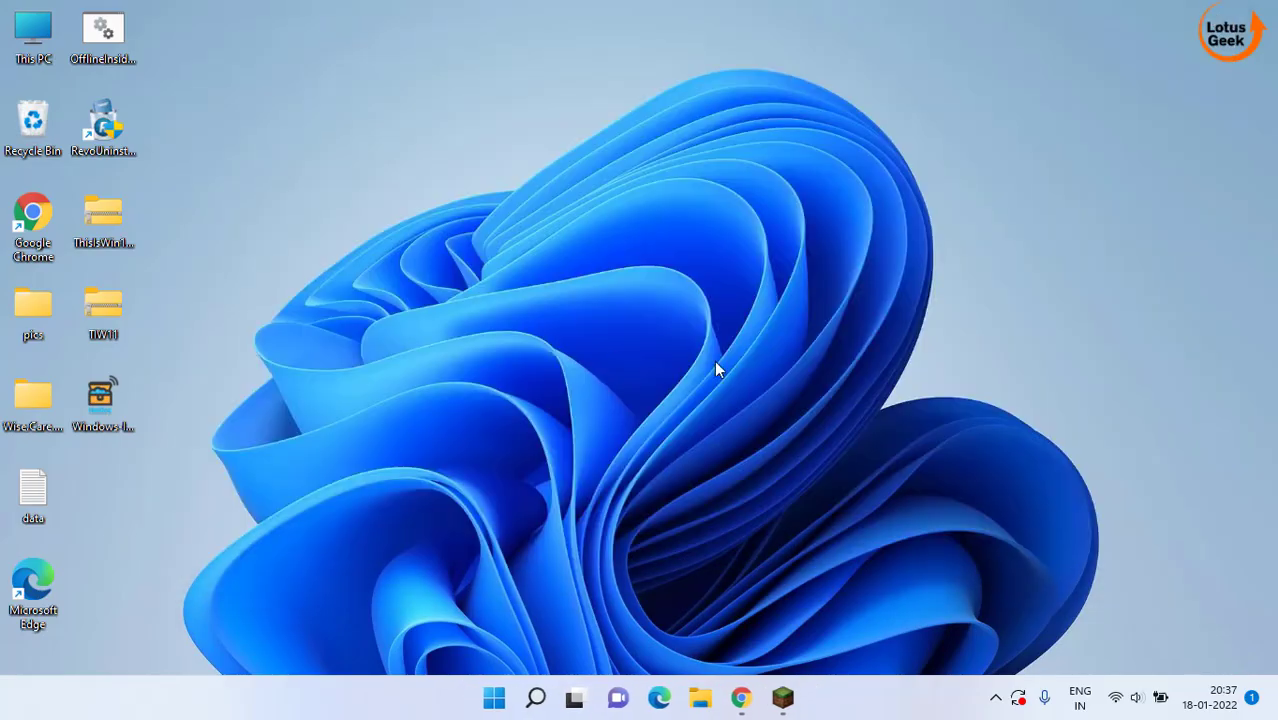
{"action": "left_click", "coordinate": [740, 697]}
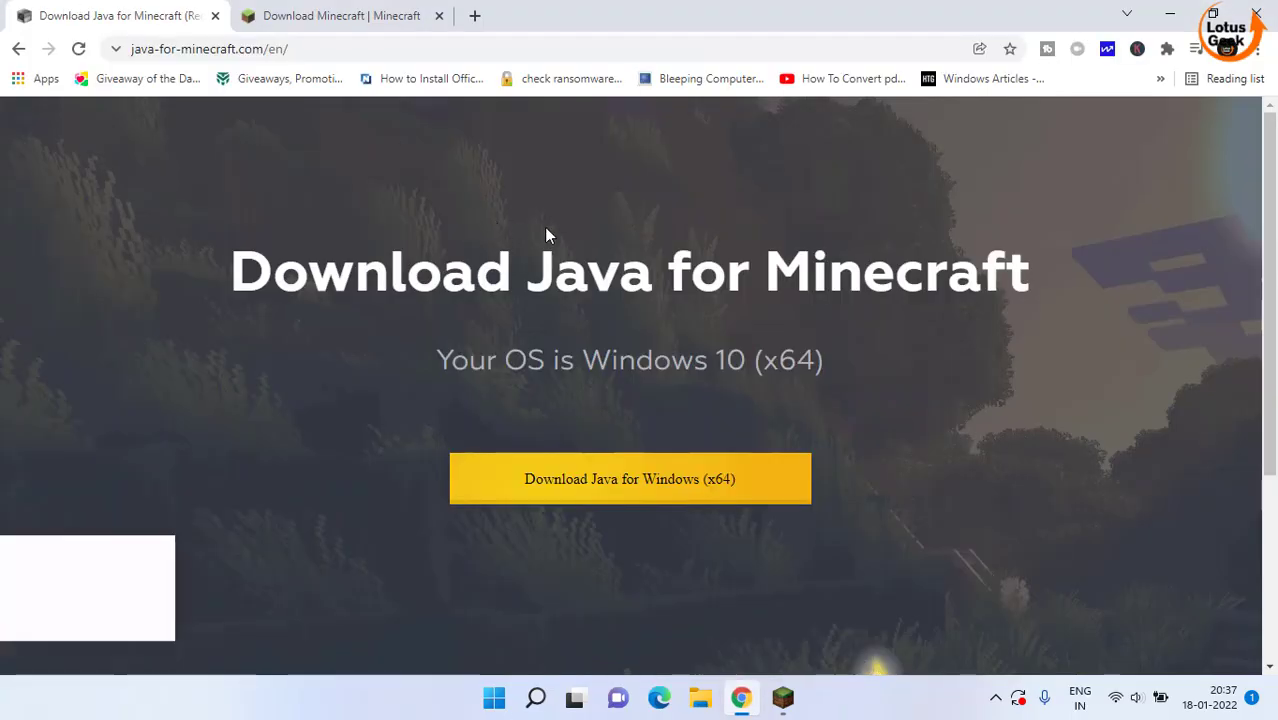
{"action": "left_click_drag", "start_coordinate": [230, 270], "coordinate": [1079, 272]}
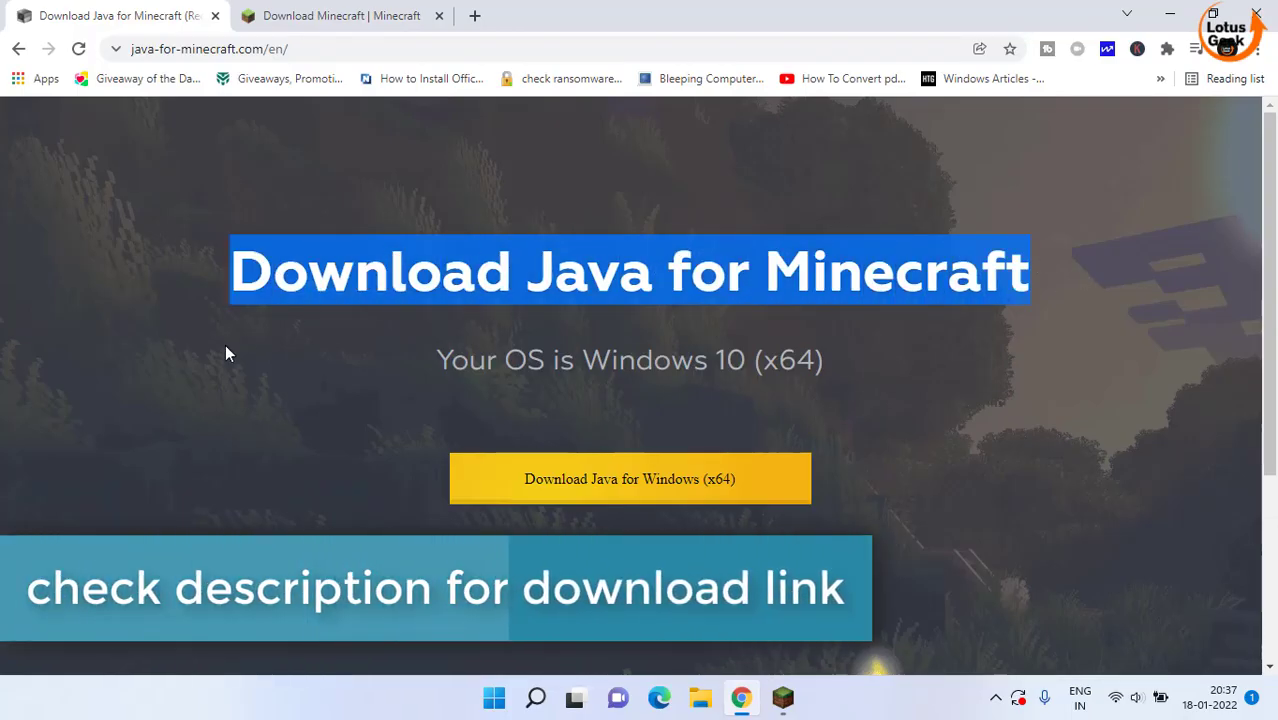
{"action": "left_click", "coordinate": [173, 368]}
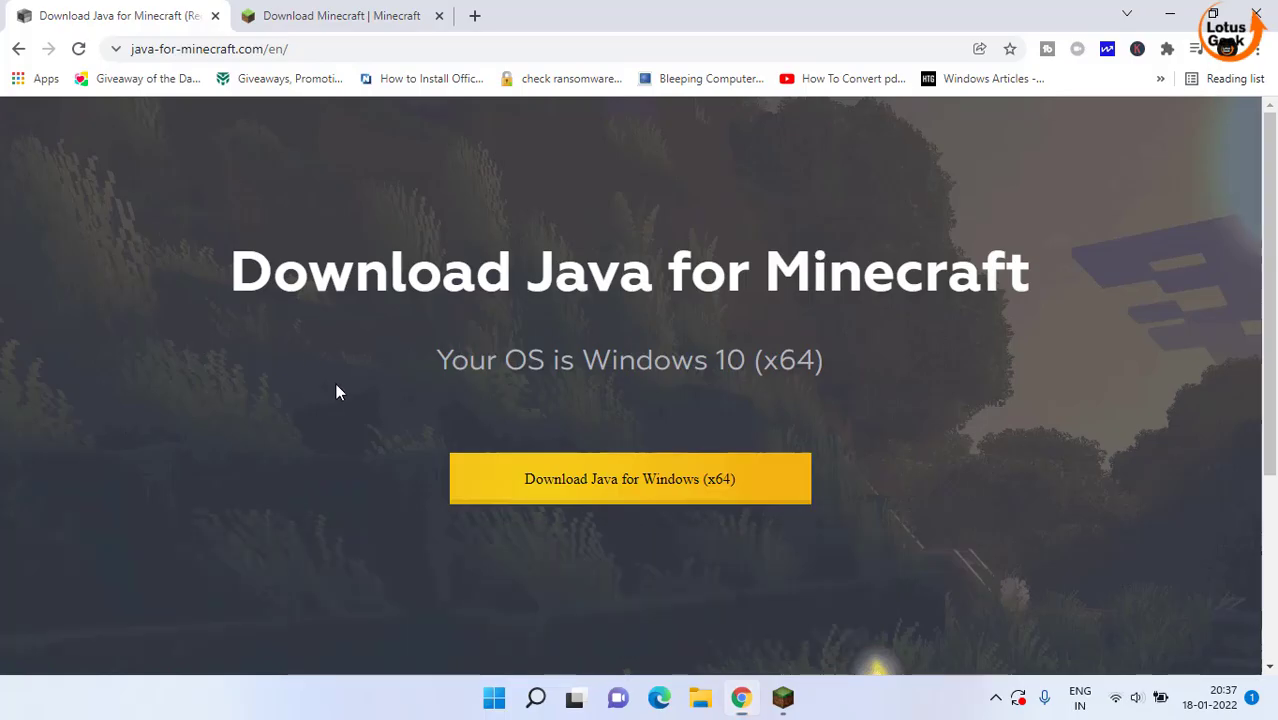
Step: Launch msinfo32 and point out the System Type value, x64-based PC
{"action": "key", "text": "super"}
{"action": "type", "text": "run"}
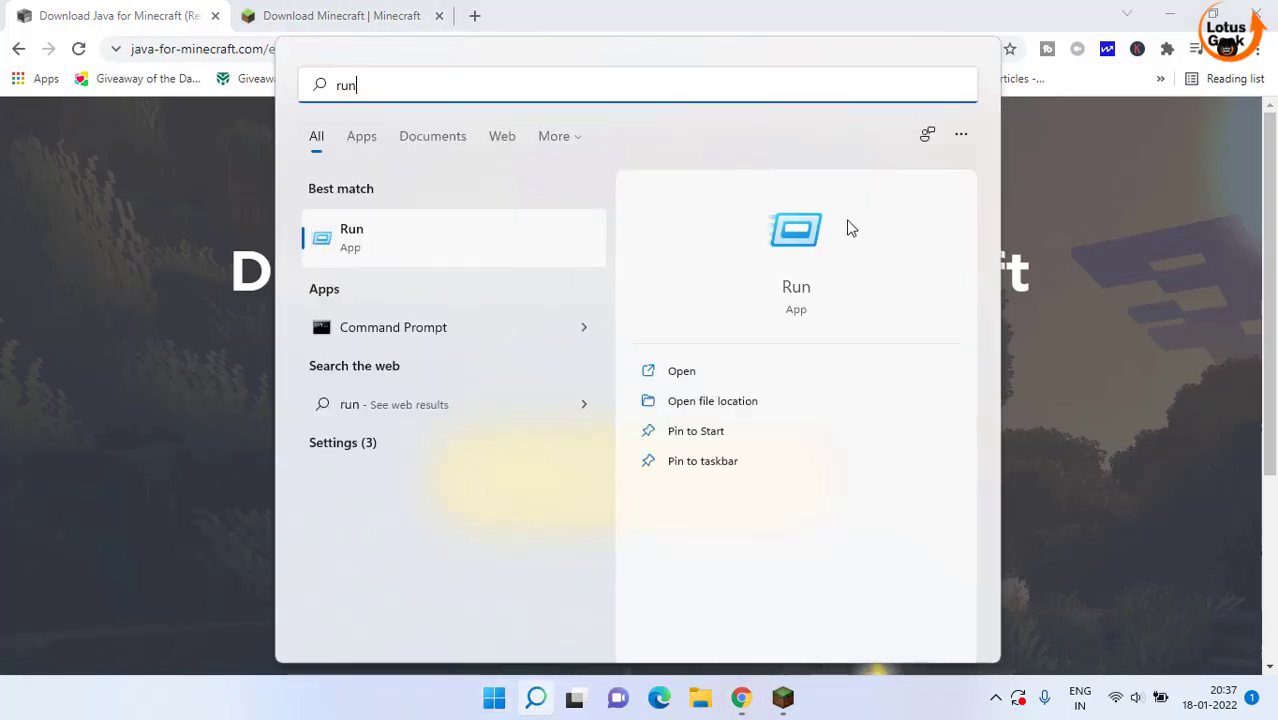
{"action": "key", "text": "Return"}
{"action": "type", "text": "msinf"}
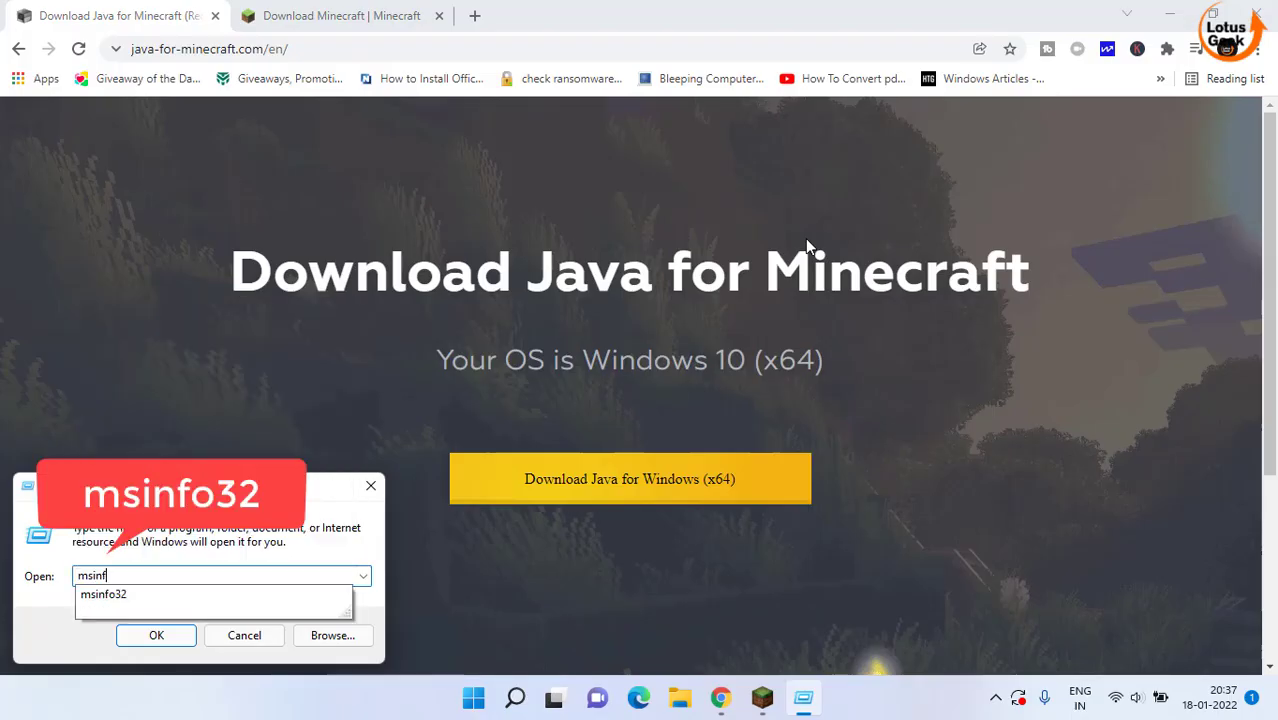
{"action": "type", "text": "o32"}
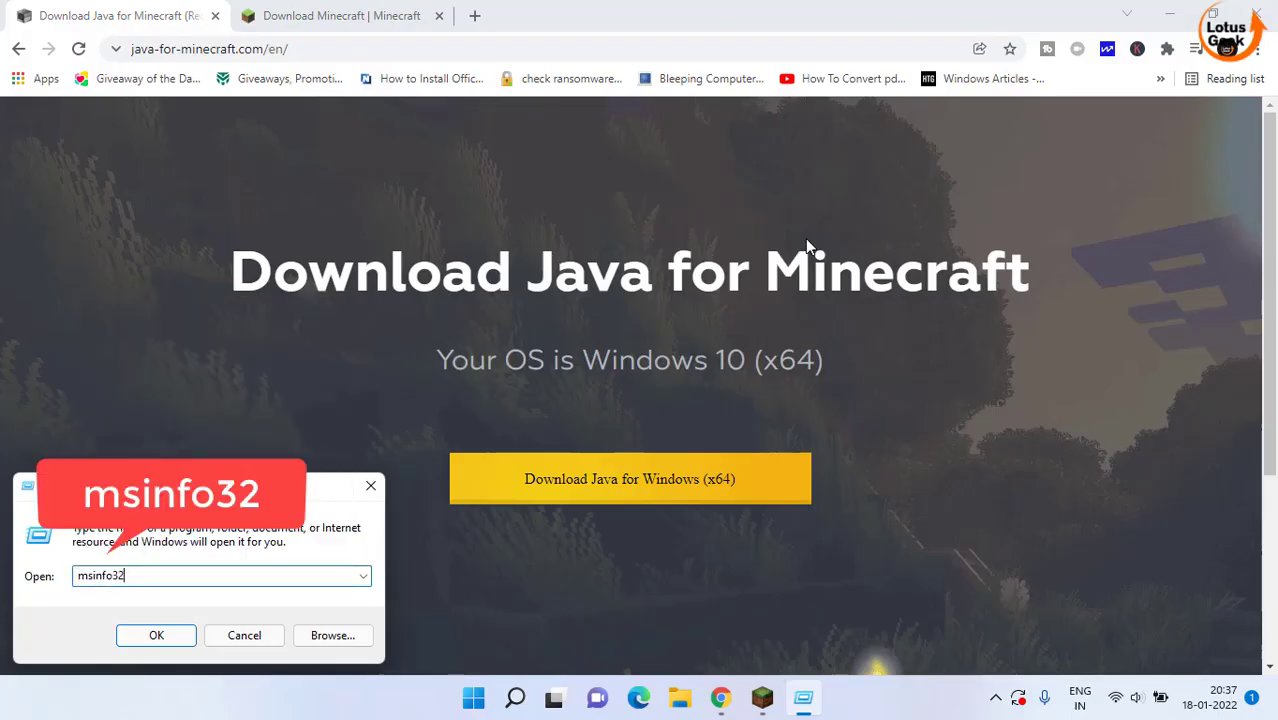
{"action": "key", "text": "Return"}
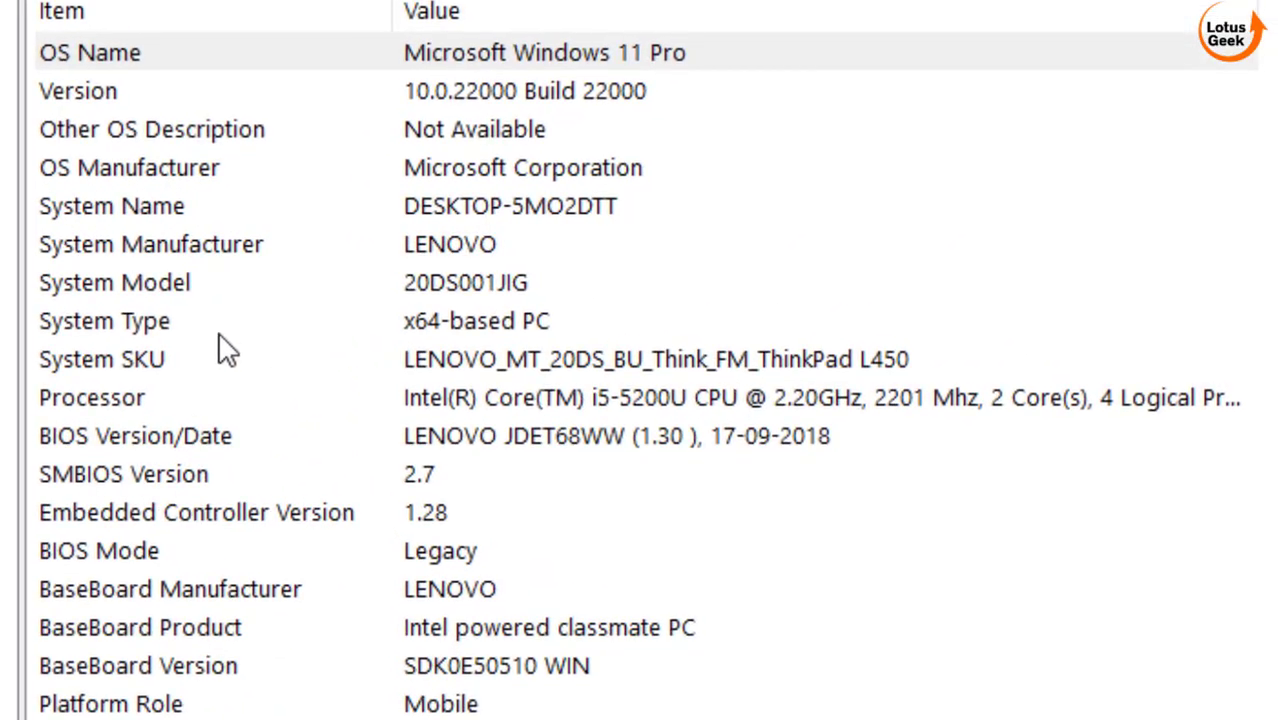
{"action": "left_click", "coordinate": [500, 272]}
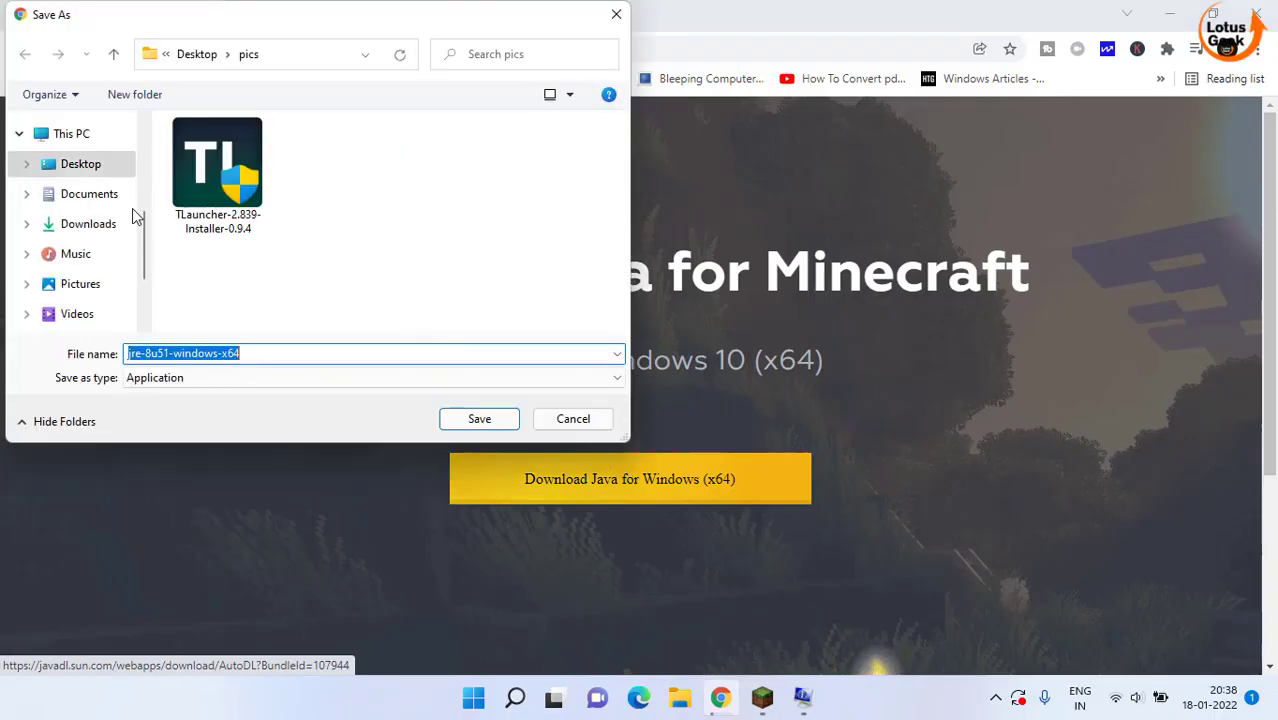
Step: Save the 64-bit jre-8u51-windows-x64 installer to the Desktop and recheck the system type
{"action": "left_click", "coordinate": [82, 165]}
{"action": "left_click", "coordinate": [499, 419]}
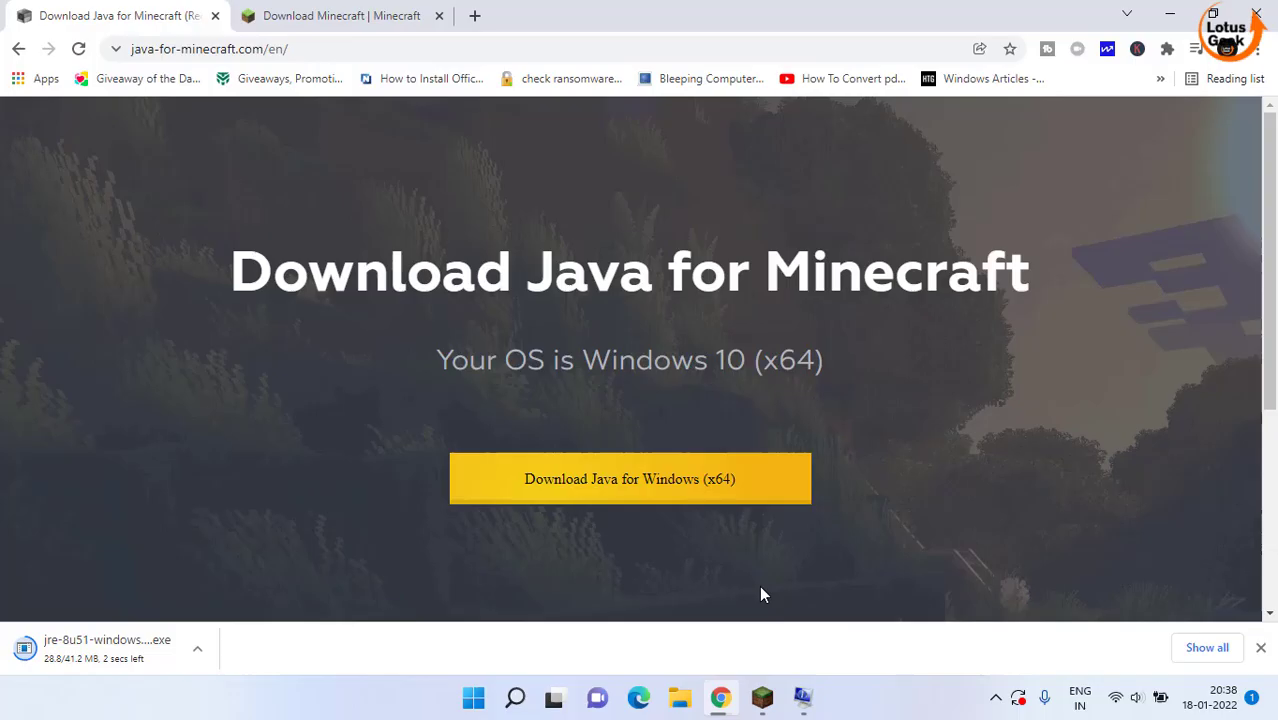
{"action": "left_click", "coordinate": [802, 698]}
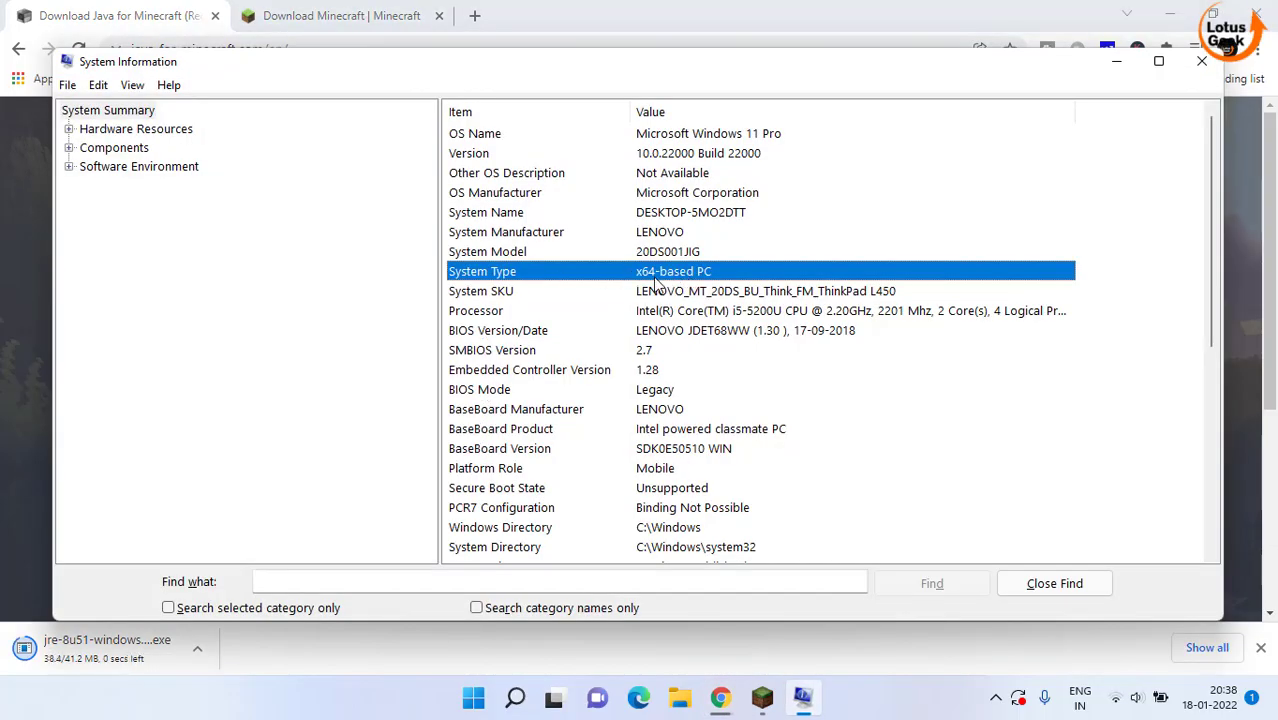
Step: Download the 32-bit jre-8u51-windows-i586 installer and save it to the Desktop
{"action": "left_click", "coordinate": [23, 219]}
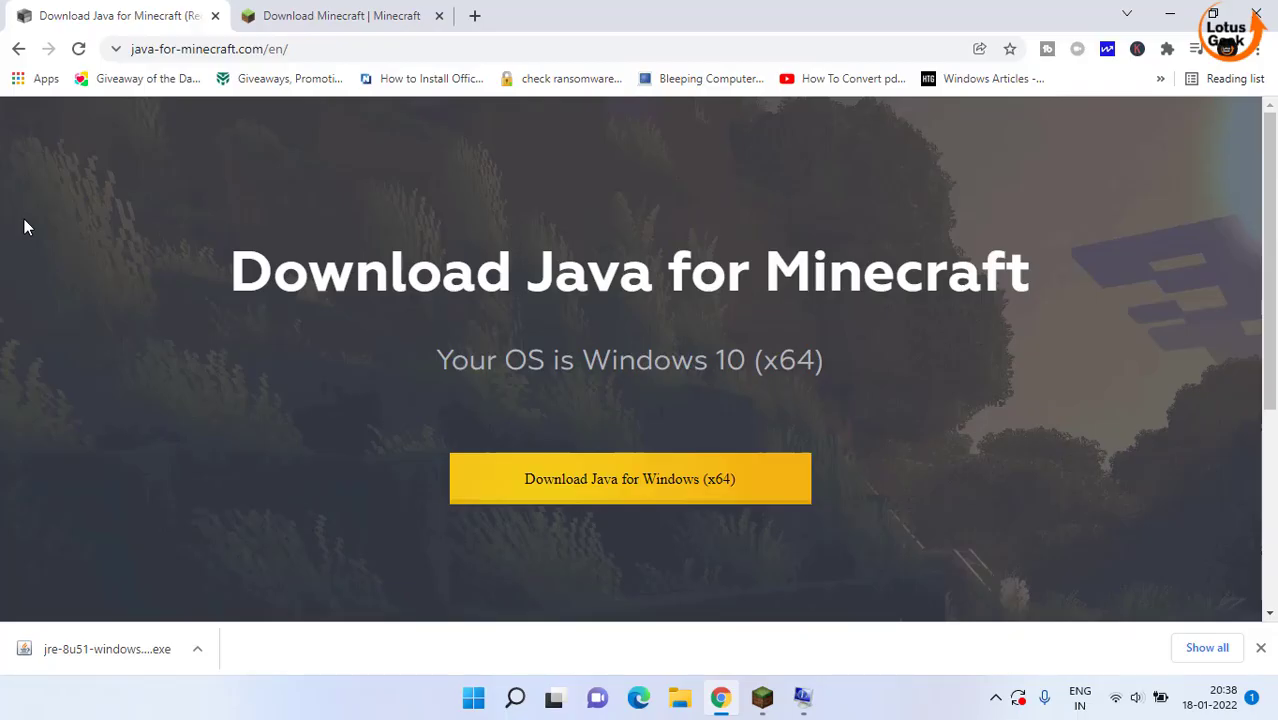
{"action": "scroll", "coordinate": [24, 220], "scroll_direction": "down", "scroll_amount": 3}
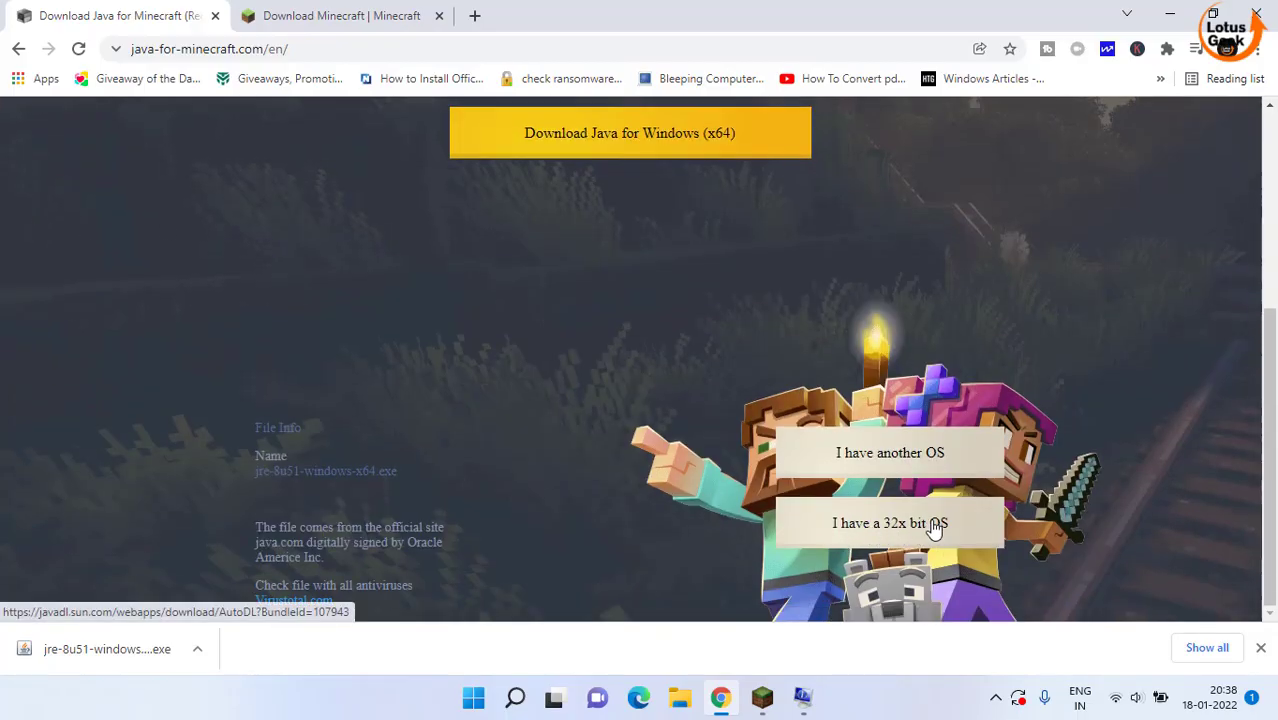
{"action": "left_click", "coordinate": [903, 527]}
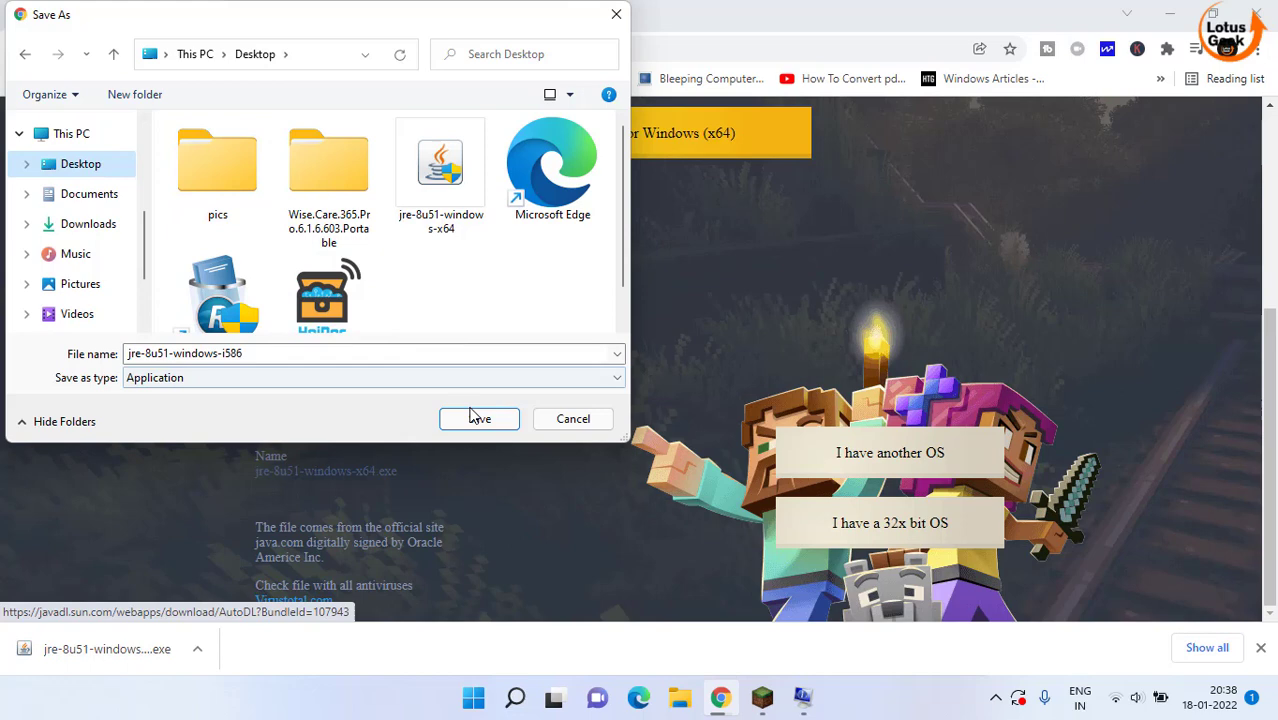
{"action": "left_click", "coordinate": [476, 418]}
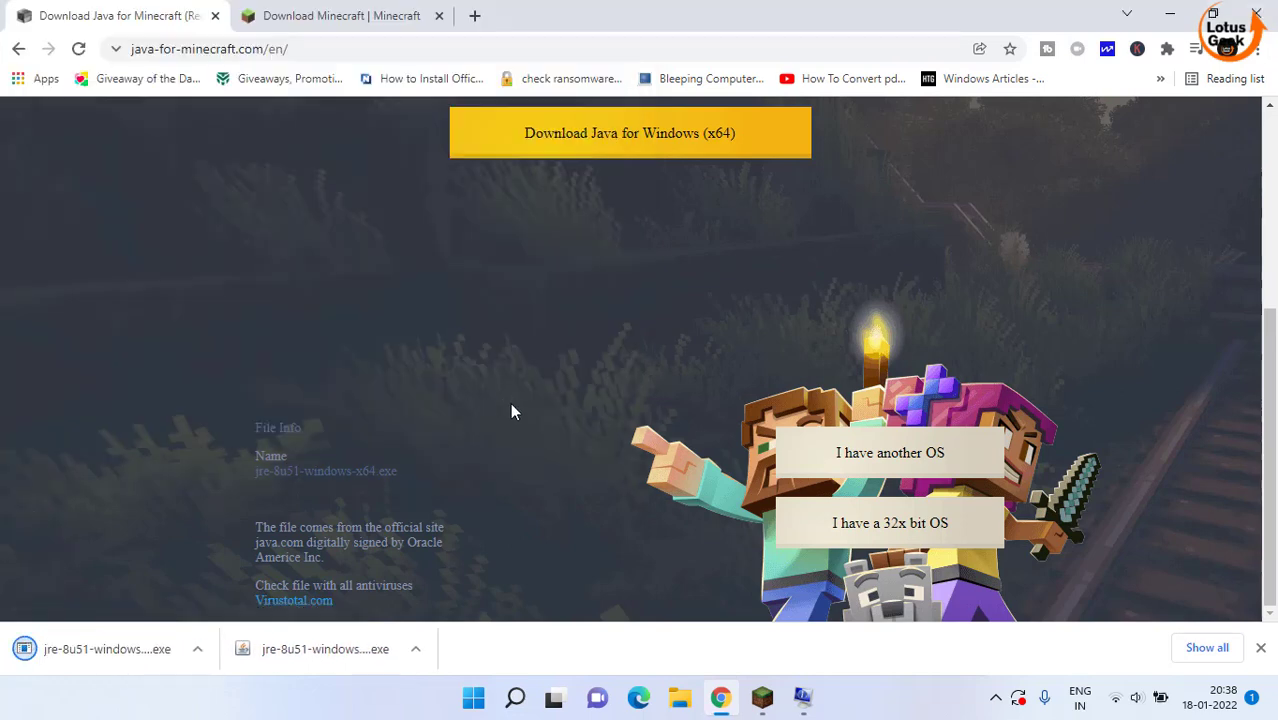
Step: Close System Information and install Java from the desktop's jre-8u51-windows-x64 installer
{"action": "left_click", "coordinate": [1169, 14]}
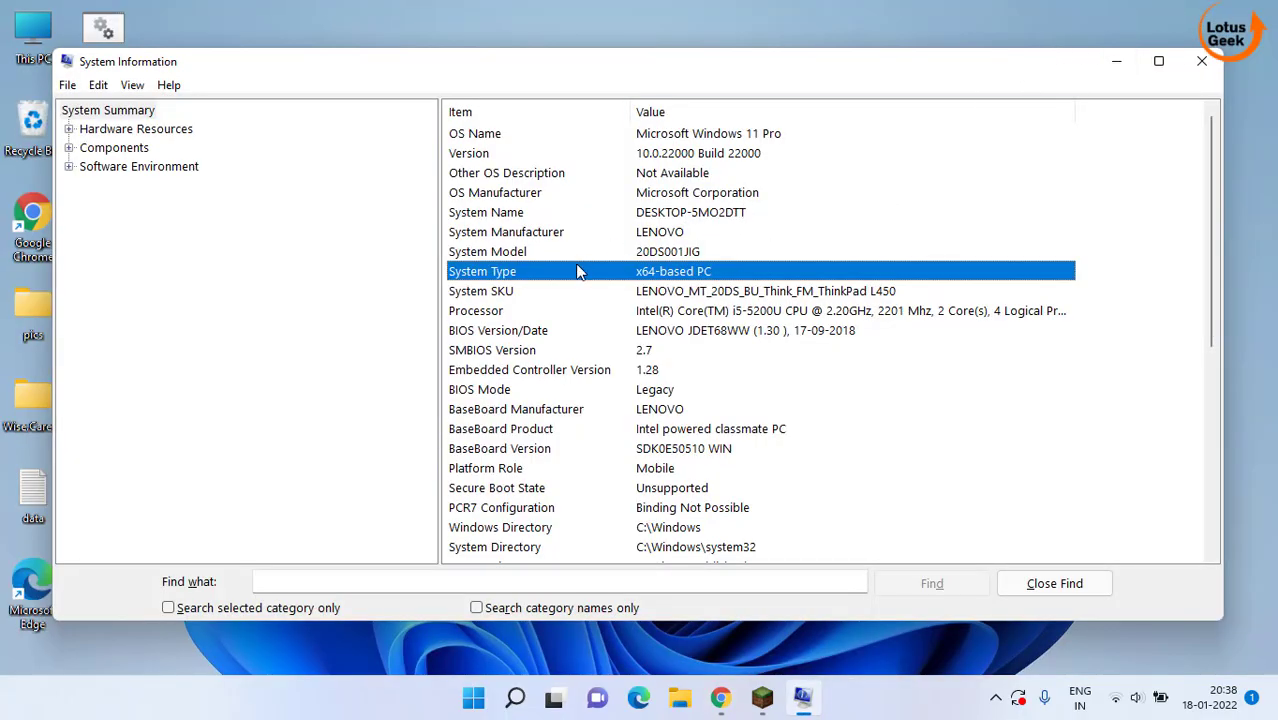
{"action": "left_click", "coordinate": [1201, 61]}
{"action": "left_click", "coordinate": [117, 492]}
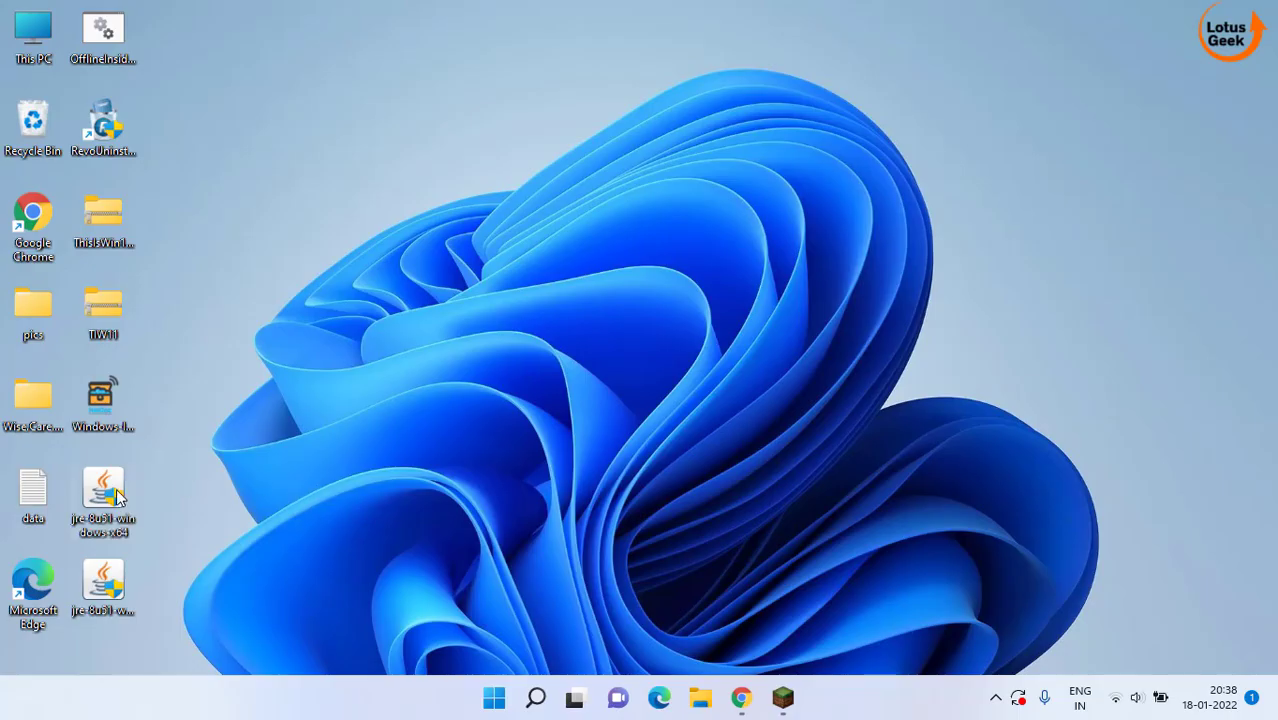
{"action": "double_click", "coordinate": [115, 497]}
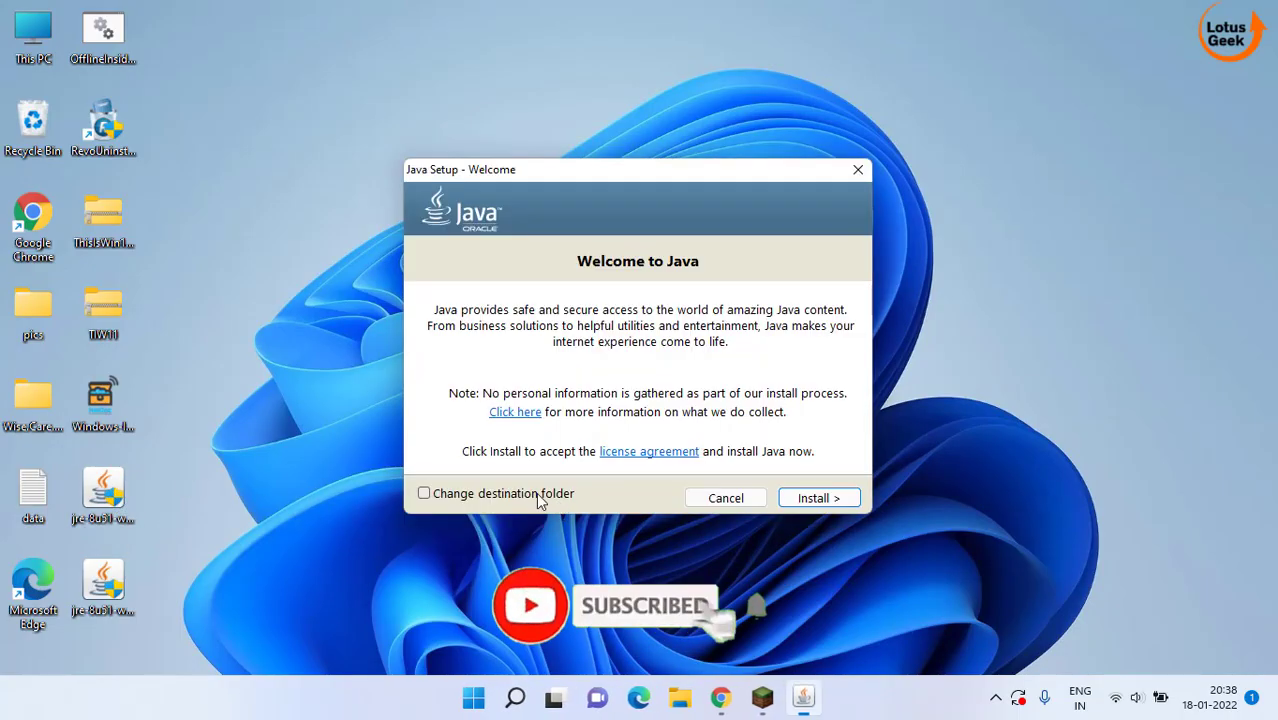
{"action": "left_click", "coordinate": [815, 498]}
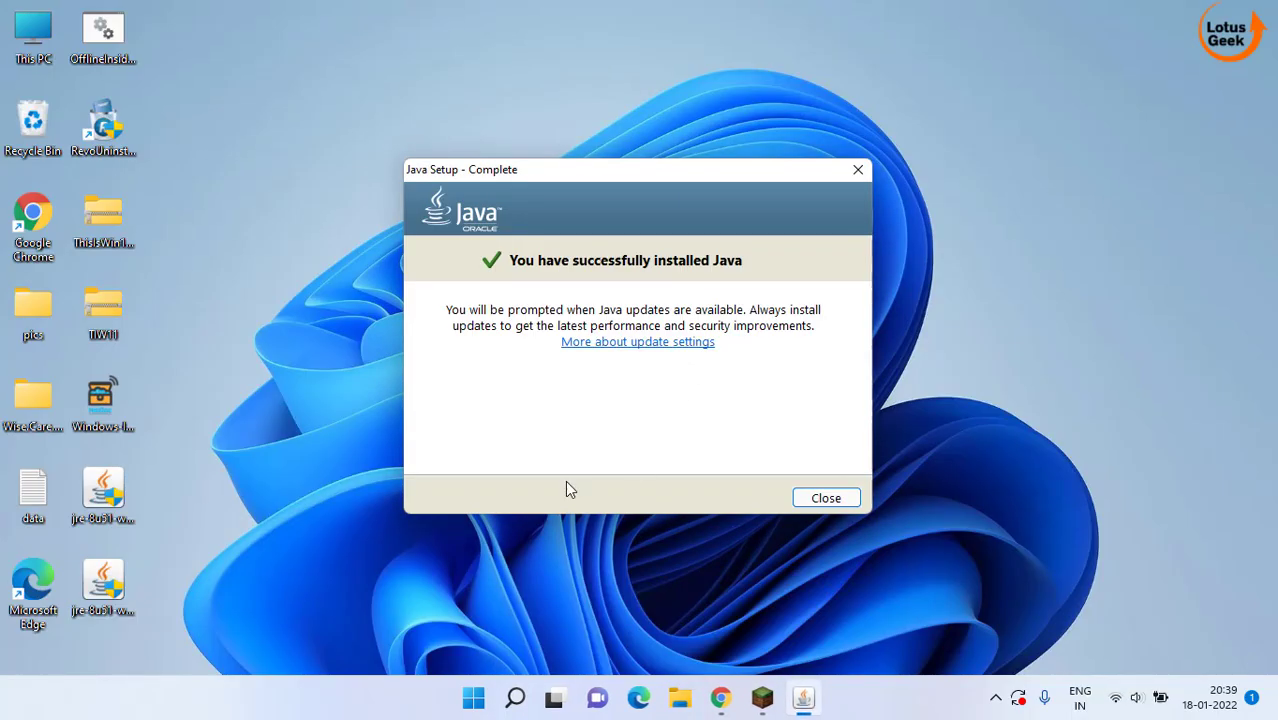
{"action": "left_click", "coordinate": [826, 498]}
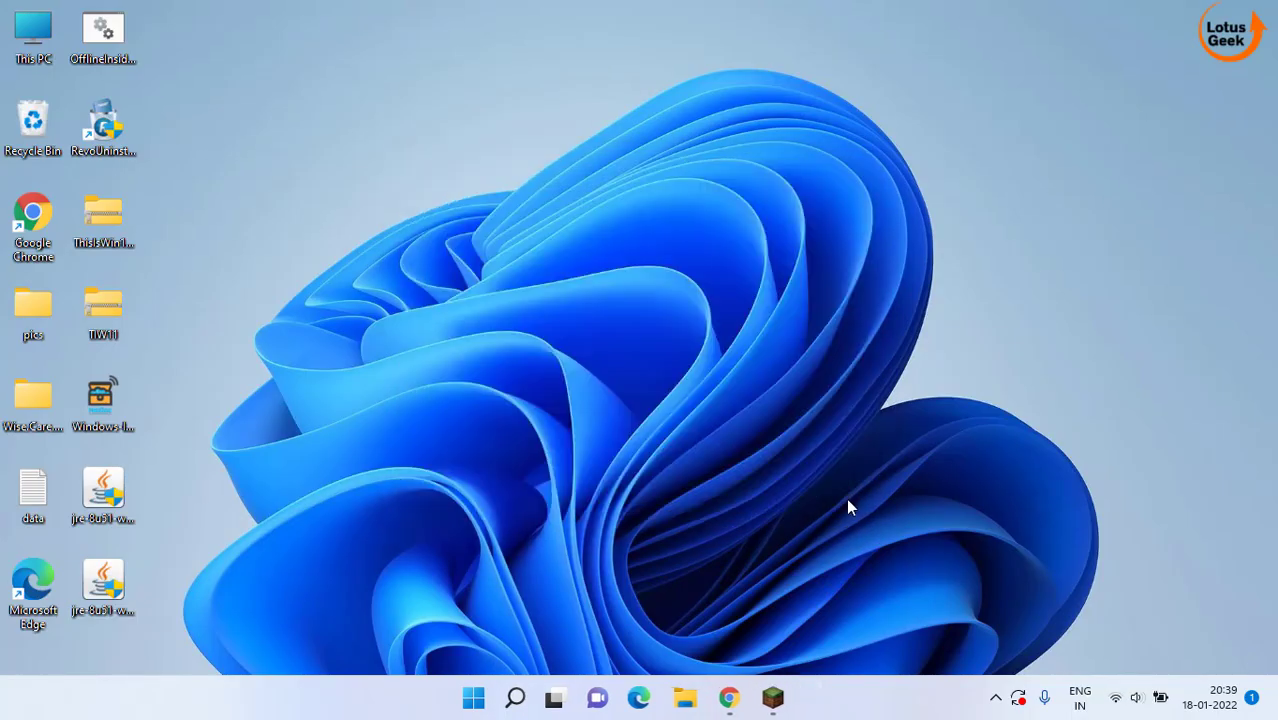
Step: Browse to C:\Program Files\Java and copy the jre1.8.0_51 folder
{"action": "key", "text": "super+e"}
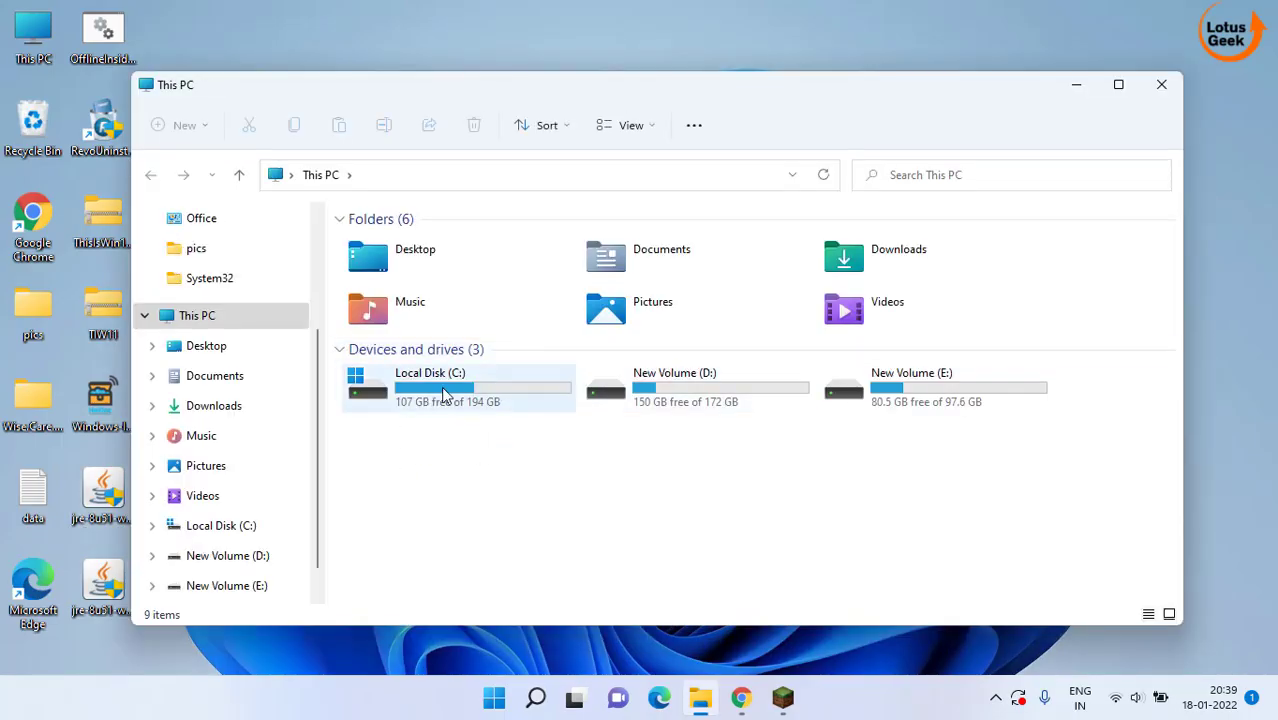
{"action": "double_click", "coordinate": [441, 386]}
{"action": "double_click", "coordinate": [421, 389]}
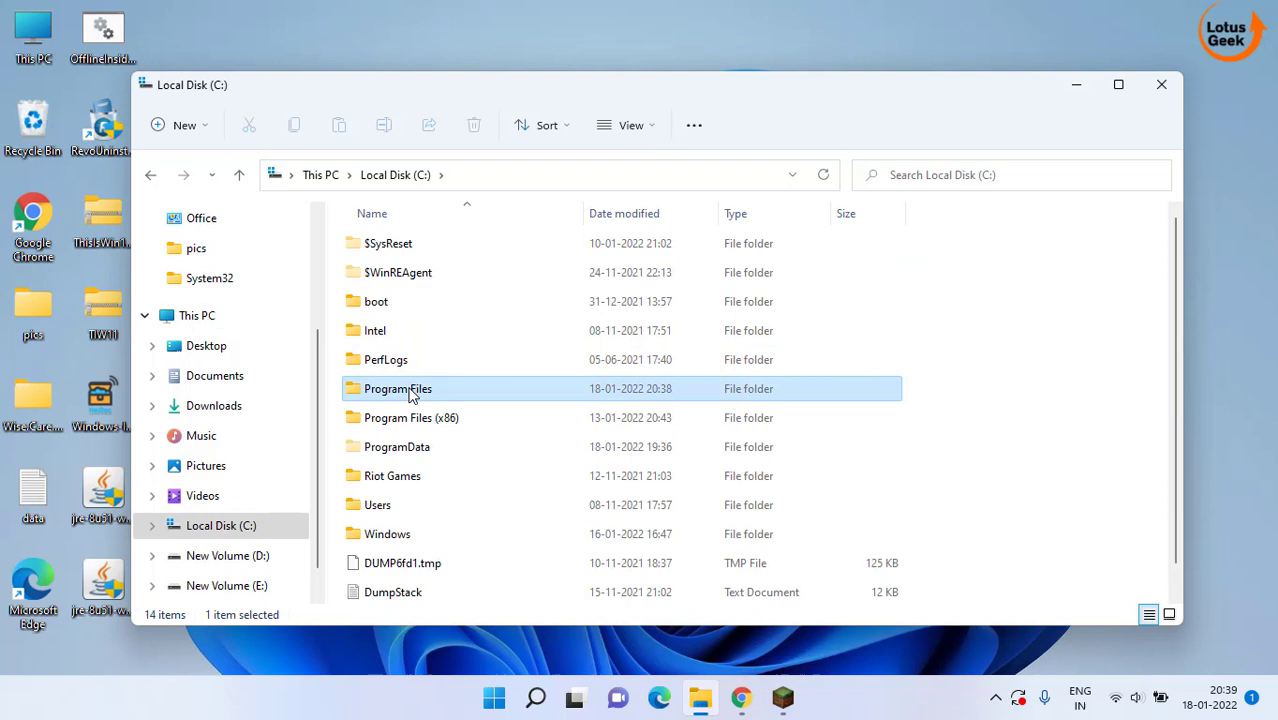
{"action": "left_click", "coordinate": [385, 362]}
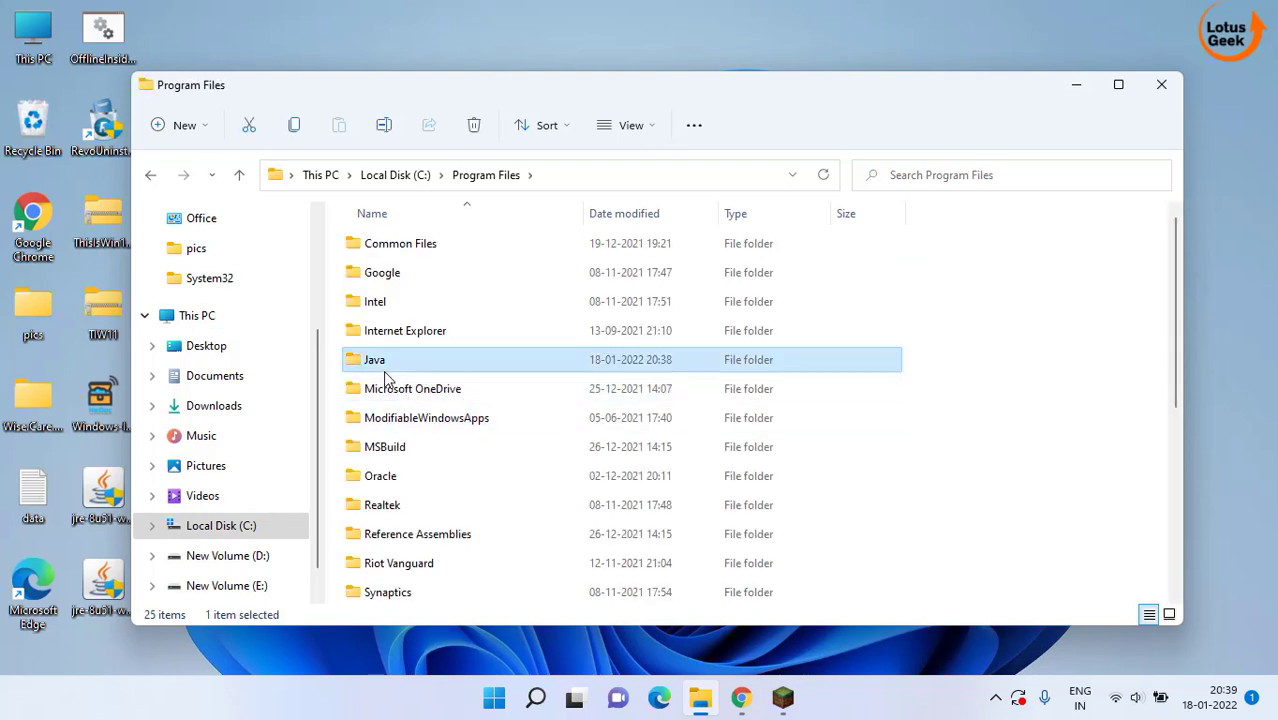
{"action": "double_click", "coordinate": [387, 366]}
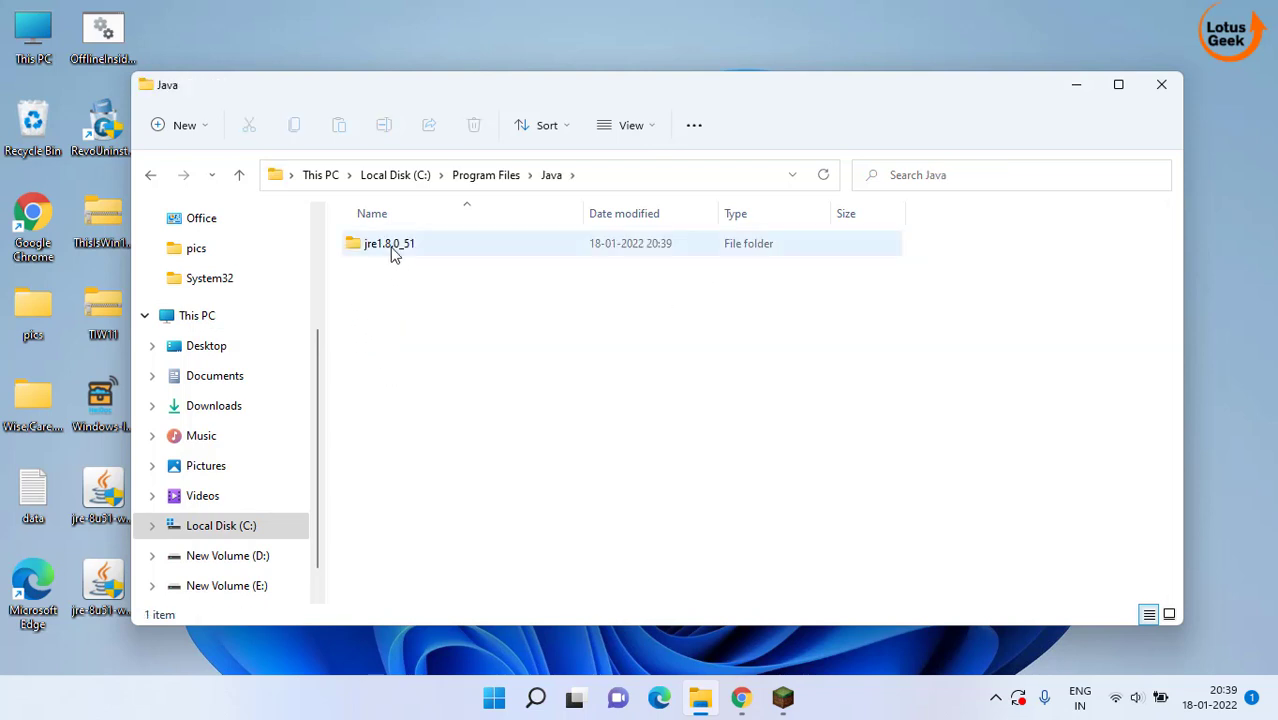
{"action": "left_click", "coordinate": [352, 250]}
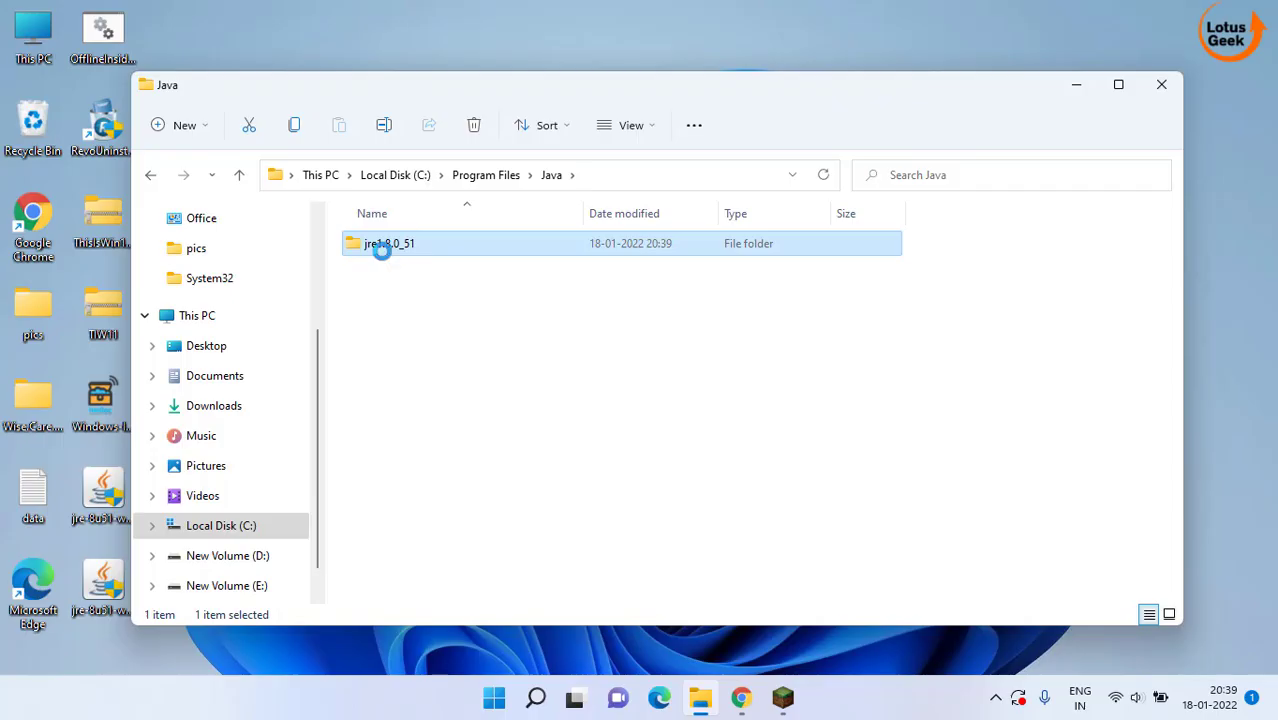
{"action": "right_click", "coordinate": [381, 251]}
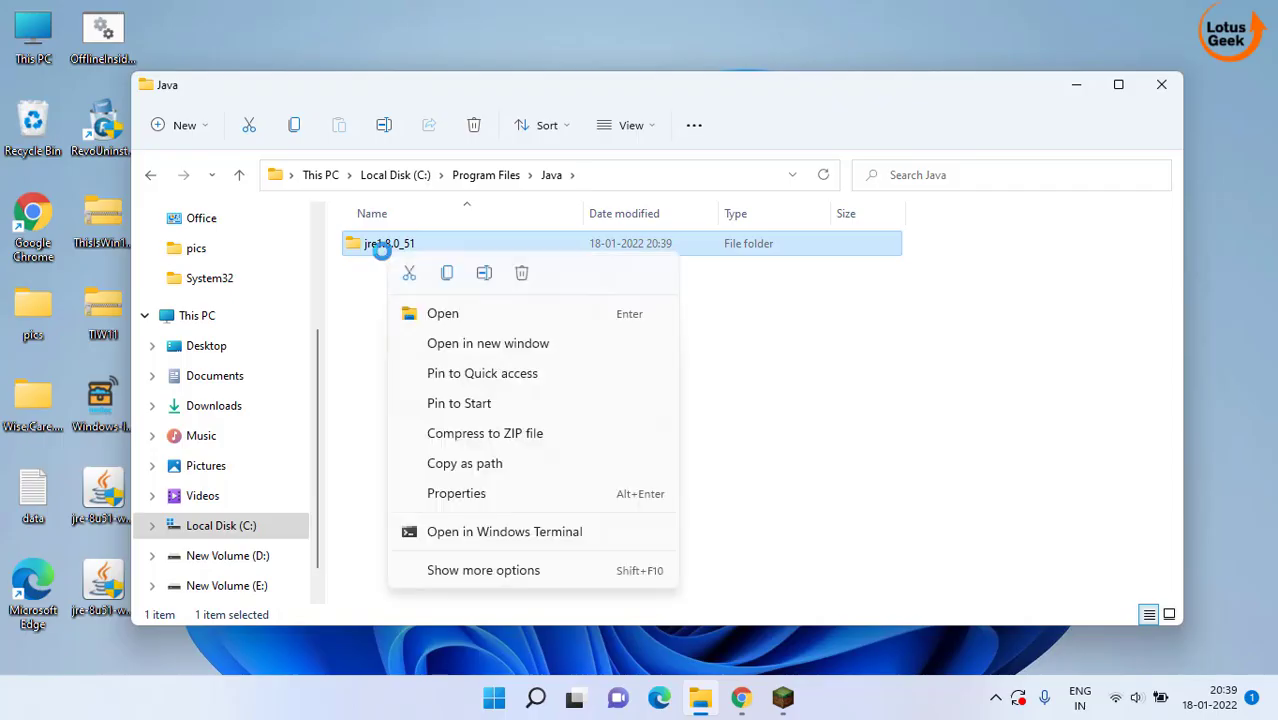
{"action": "left_click", "coordinate": [453, 278]}
{"action": "left_click", "coordinate": [1063, 91]}
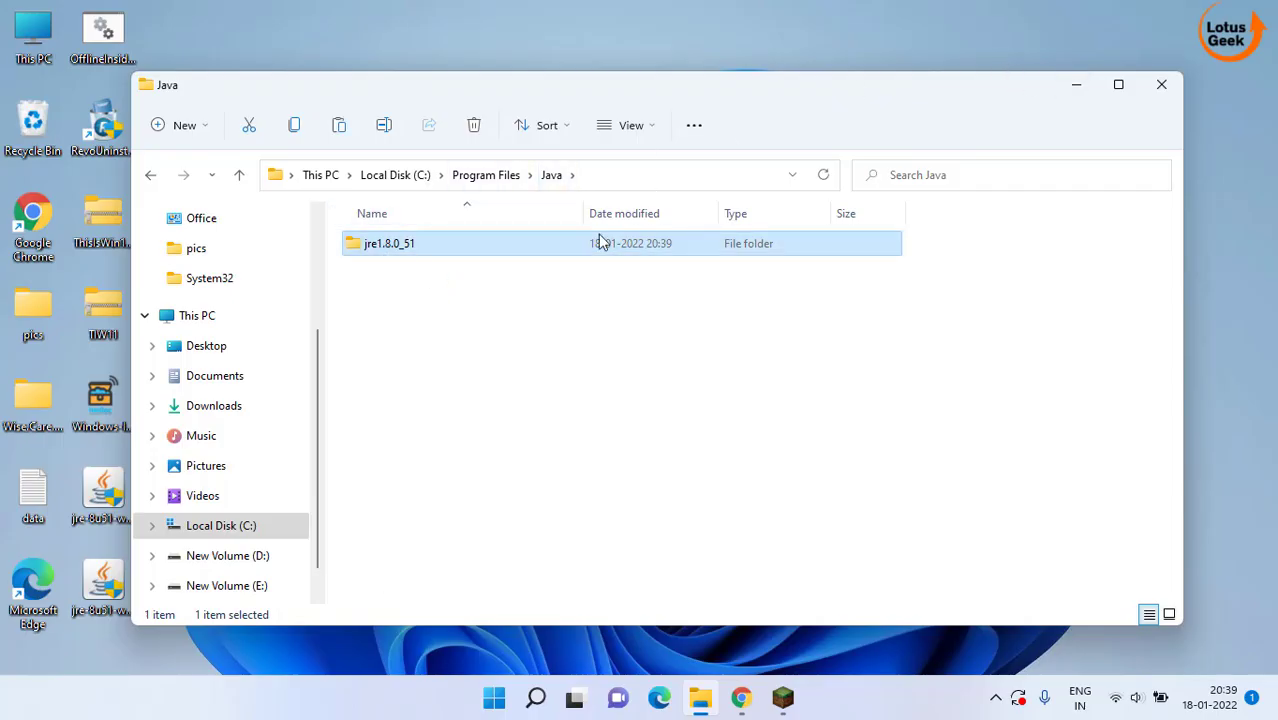
Step: Open the %appdata% Roaming folder through the Run dialog
{"action": "left_click", "coordinate": [494, 697]}
{"action": "type", "text": "run"}
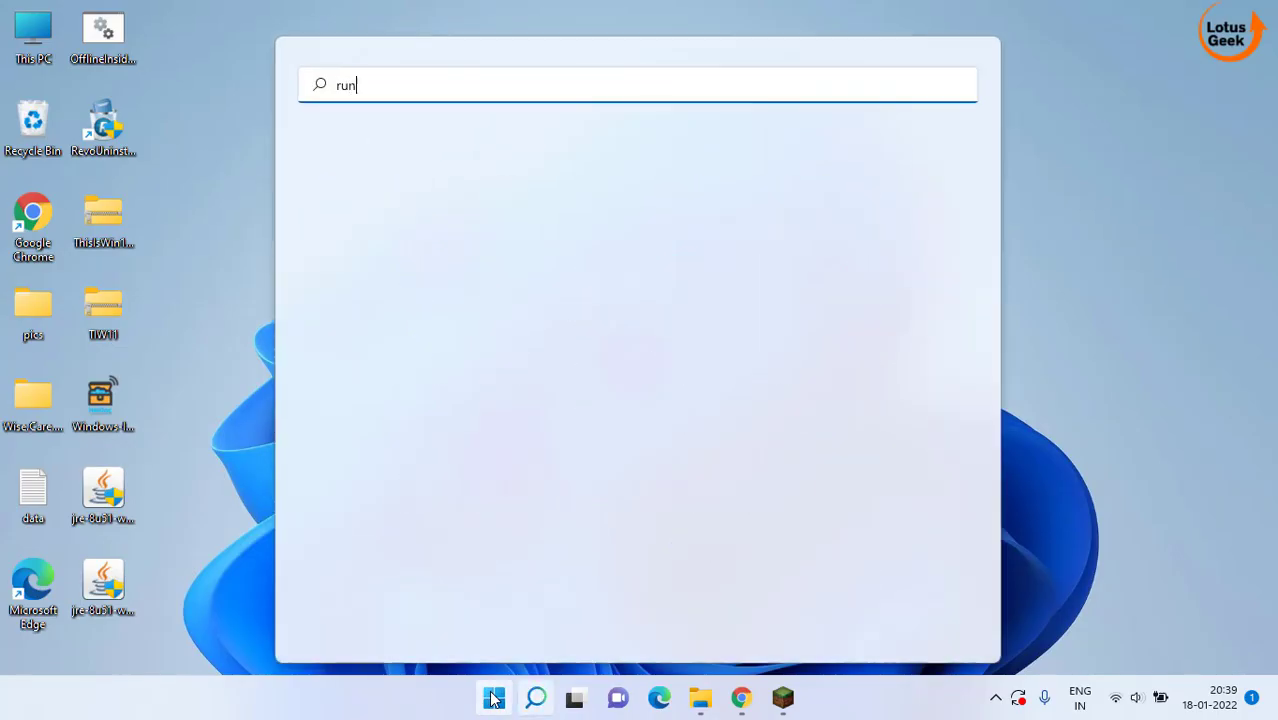
{"action": "left_click", "coordinate": [792, 244]}
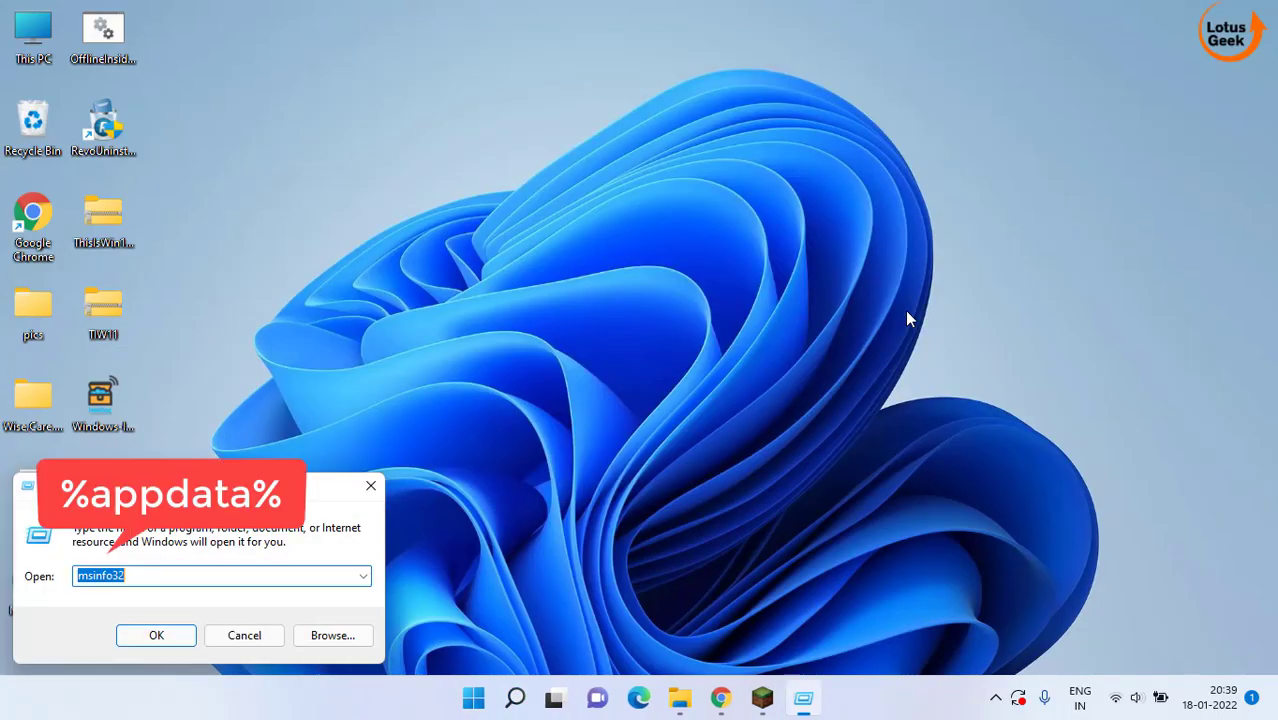
{"action": "type", "text": "%"}
{"action": "key", "text": "Down"}
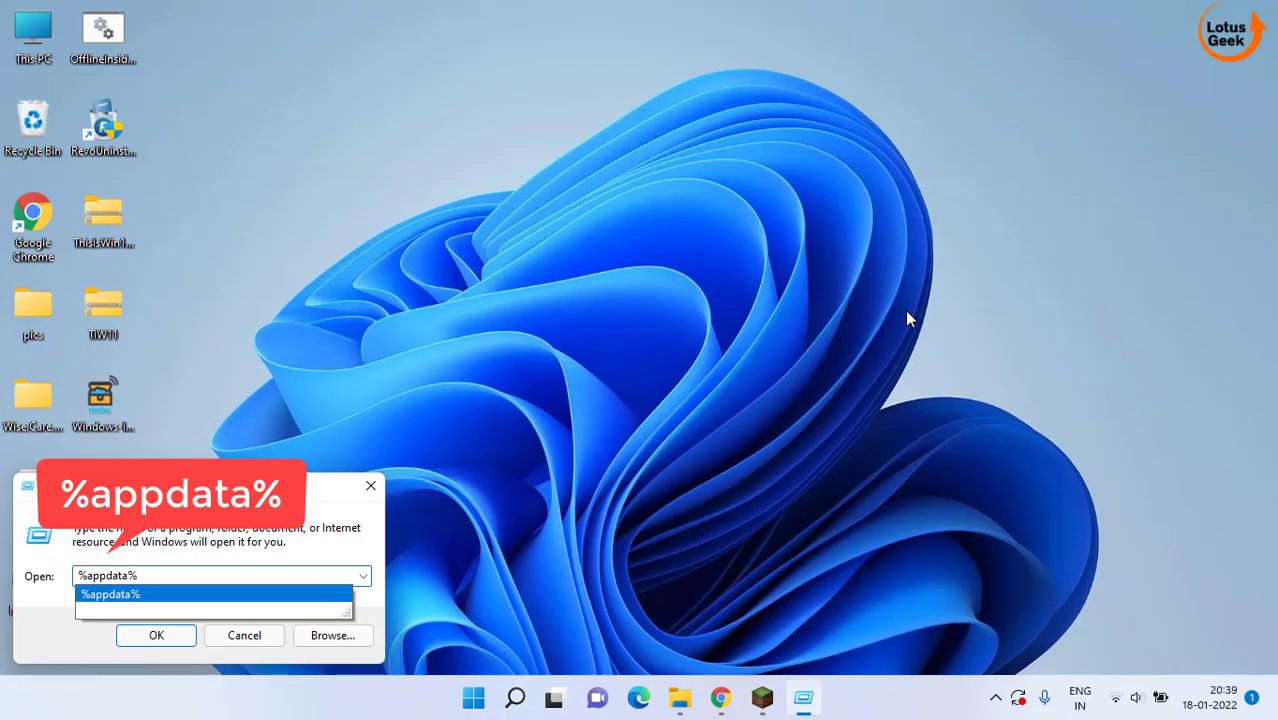
{"action": "key", "text": "Return"}
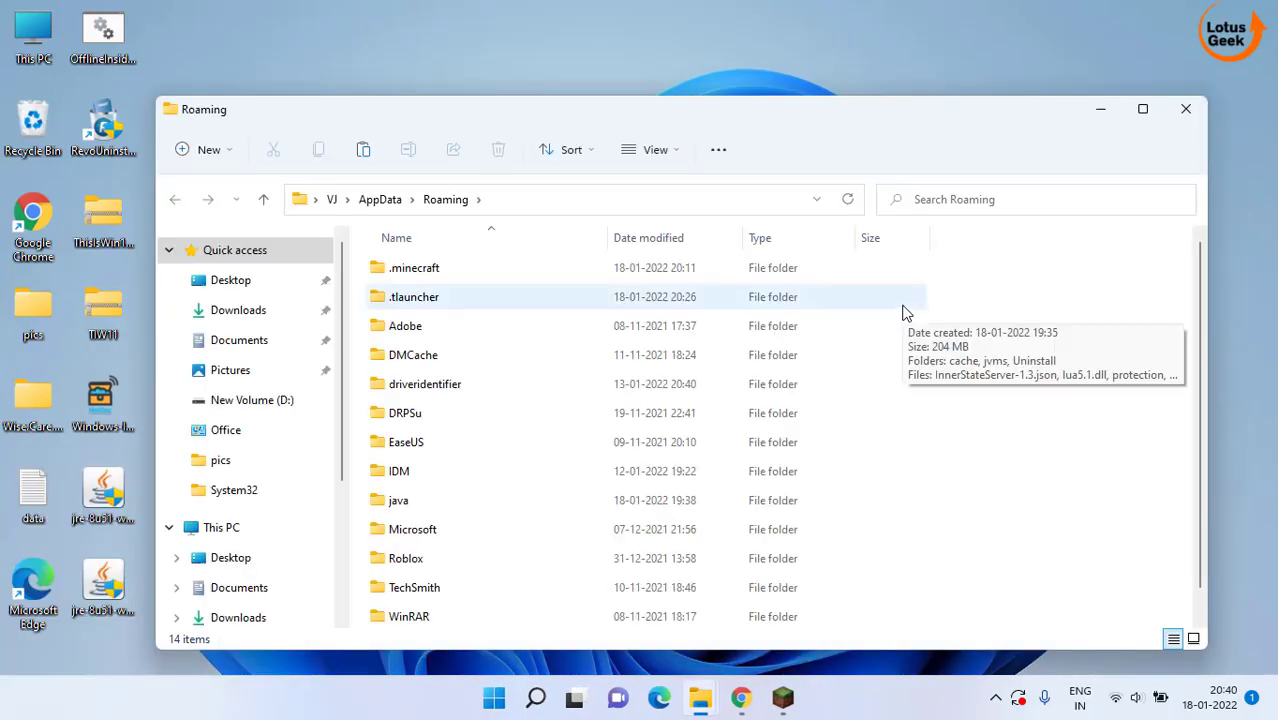
Step: Paste the jre1.8.0_51 folder into .tlauncher\jvms beside jre1.8.0_281
{"action": "left_click", "coordinate": [419, 307]}
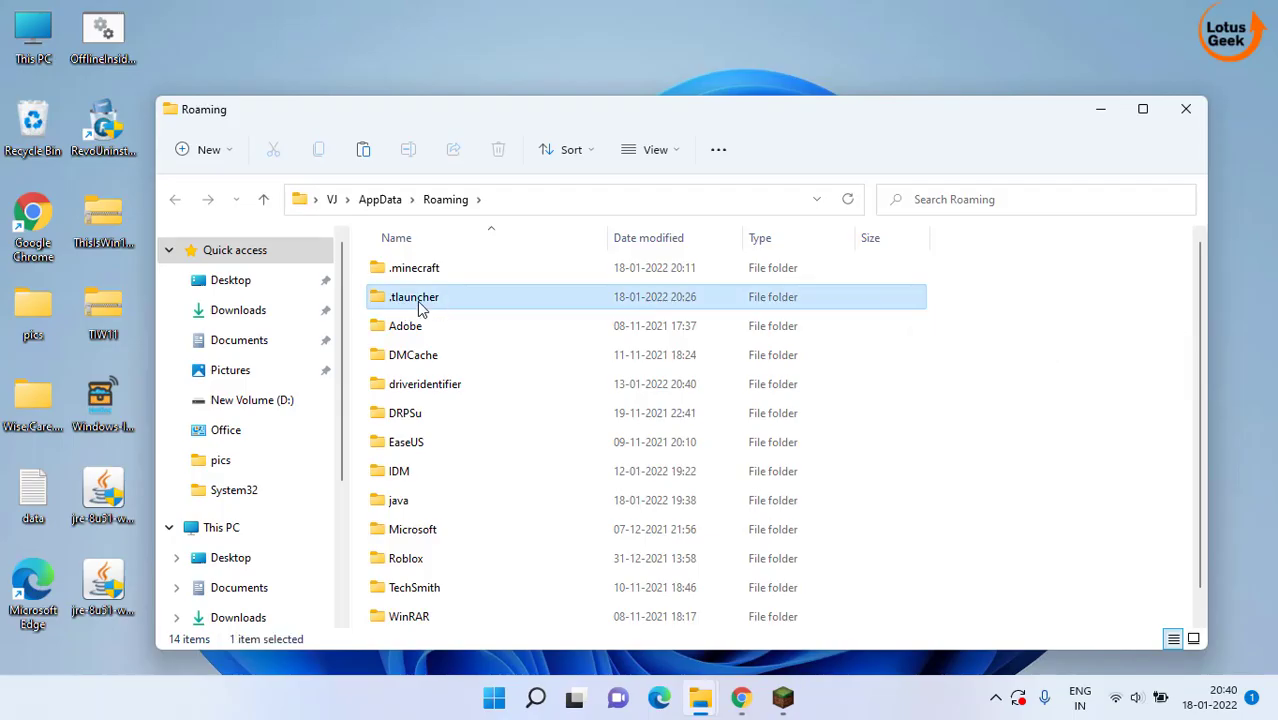
{"action": "double_click", "coordinate": [410, 307]}
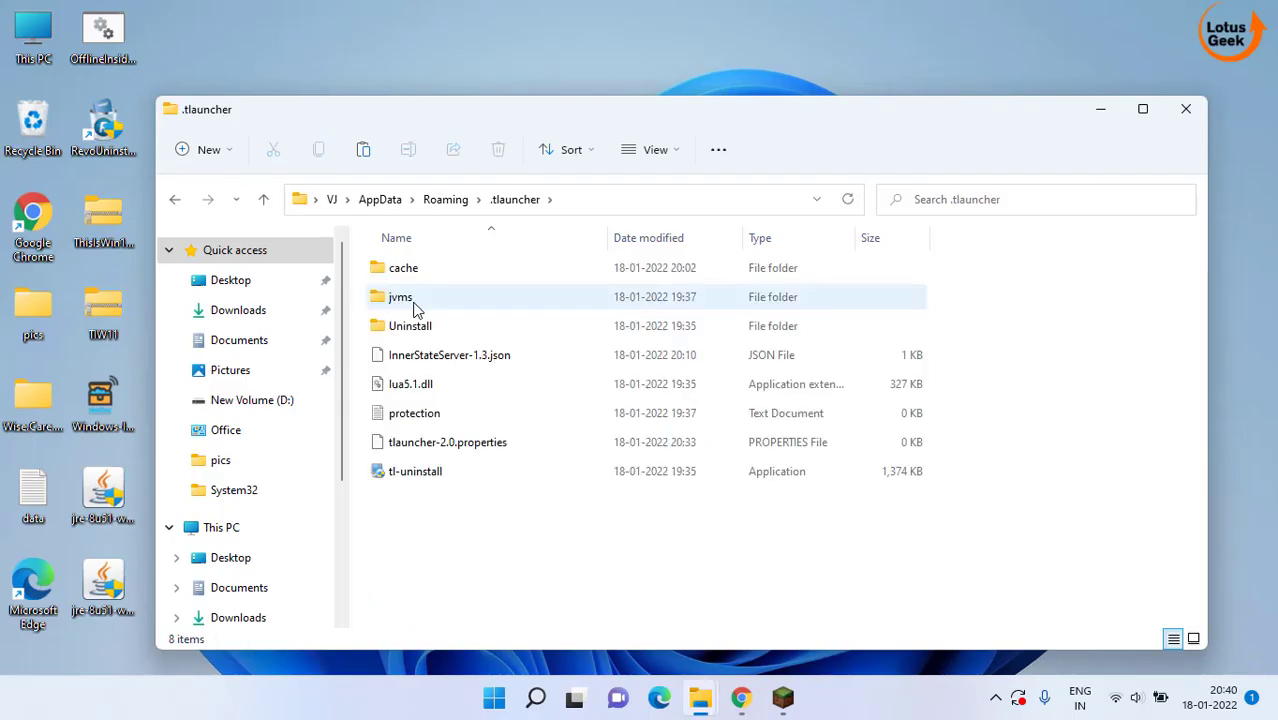
{"action": "double_click", "coordinate": [395, 308]}
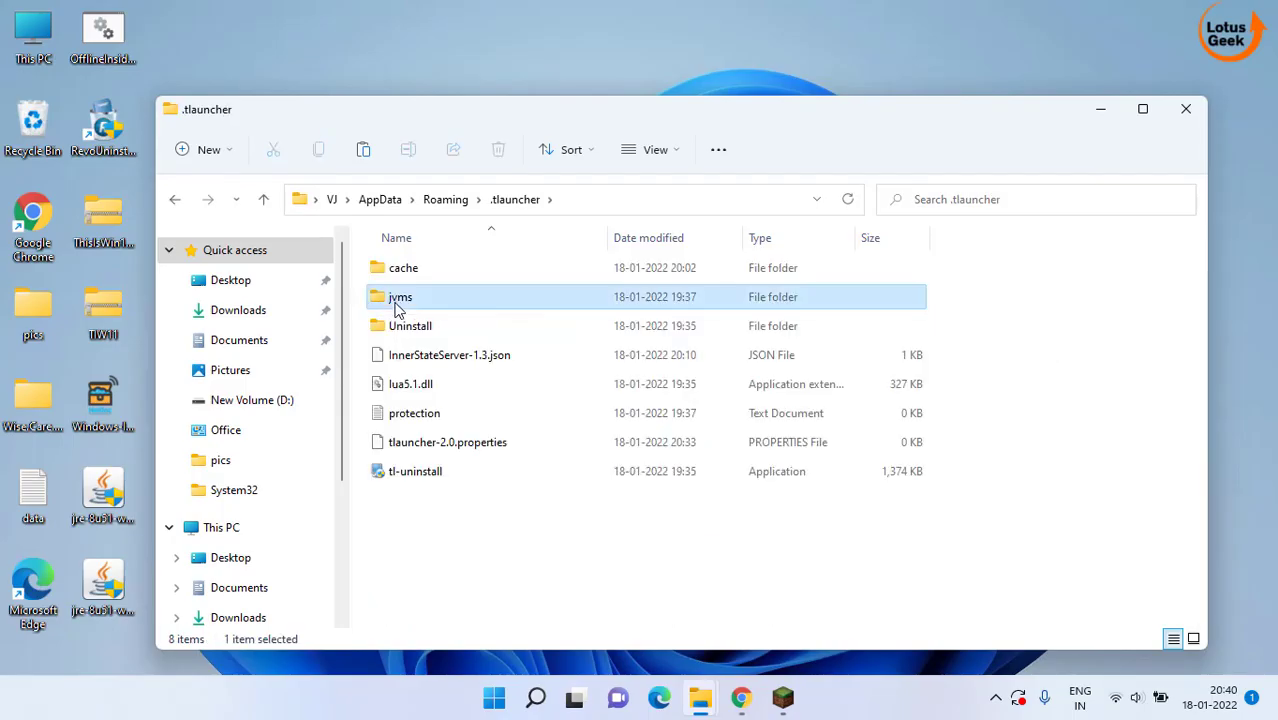
{"action": "right_click", "coordinate": [430, 340]}
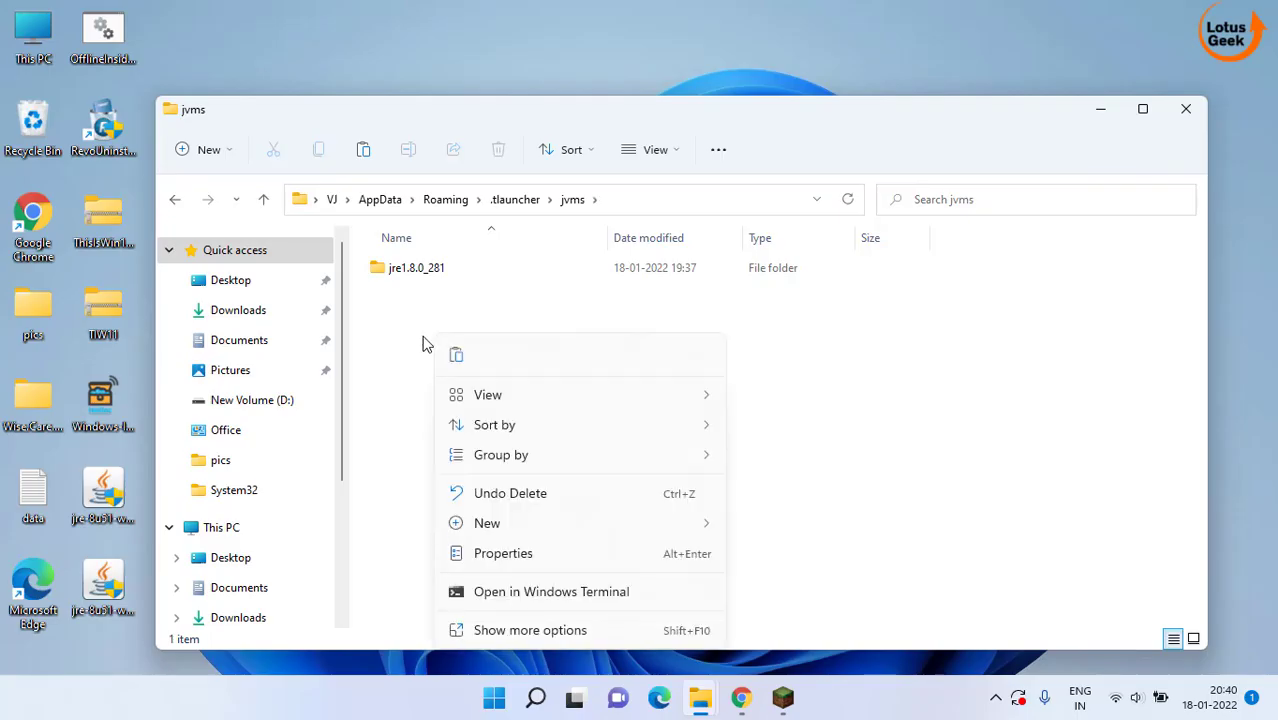
{"action": "left_click", "coordinate": [456, 356]}
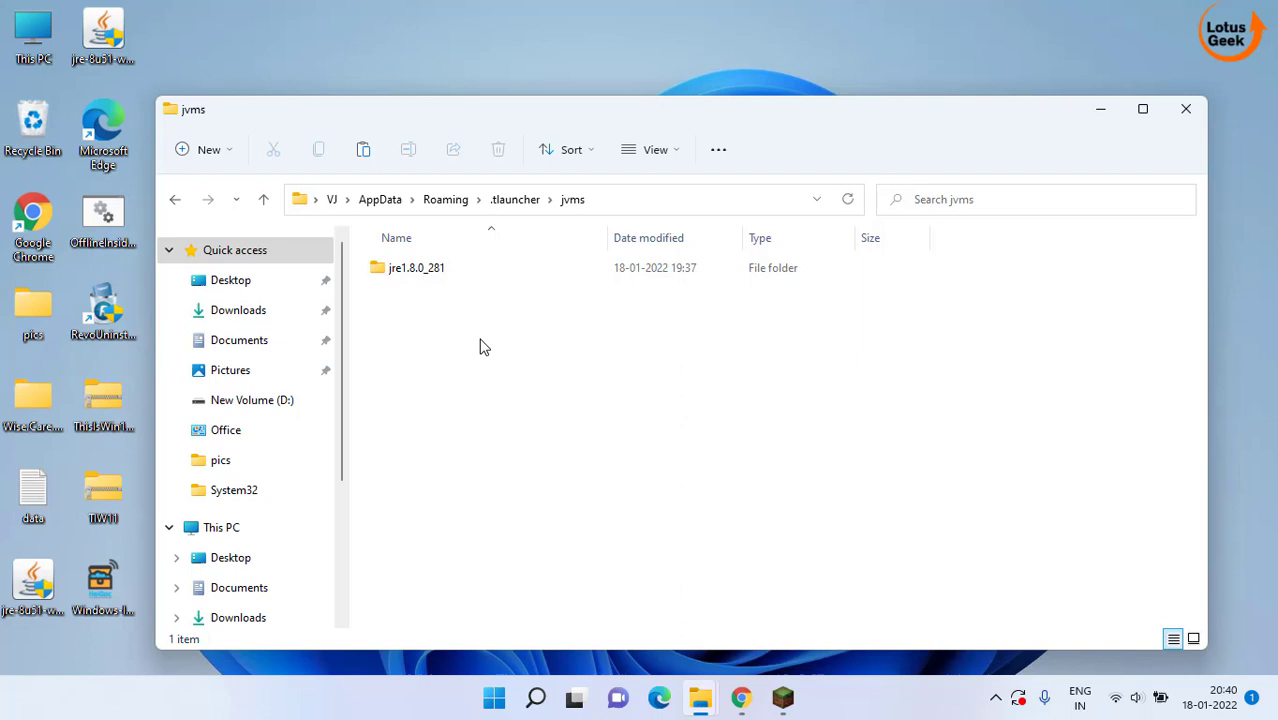
Step: Go back to Roaming\.tlauncher, remove its cache folder, and close File Explorer
{"action": "left_click", "coordinate": [503, 399]}
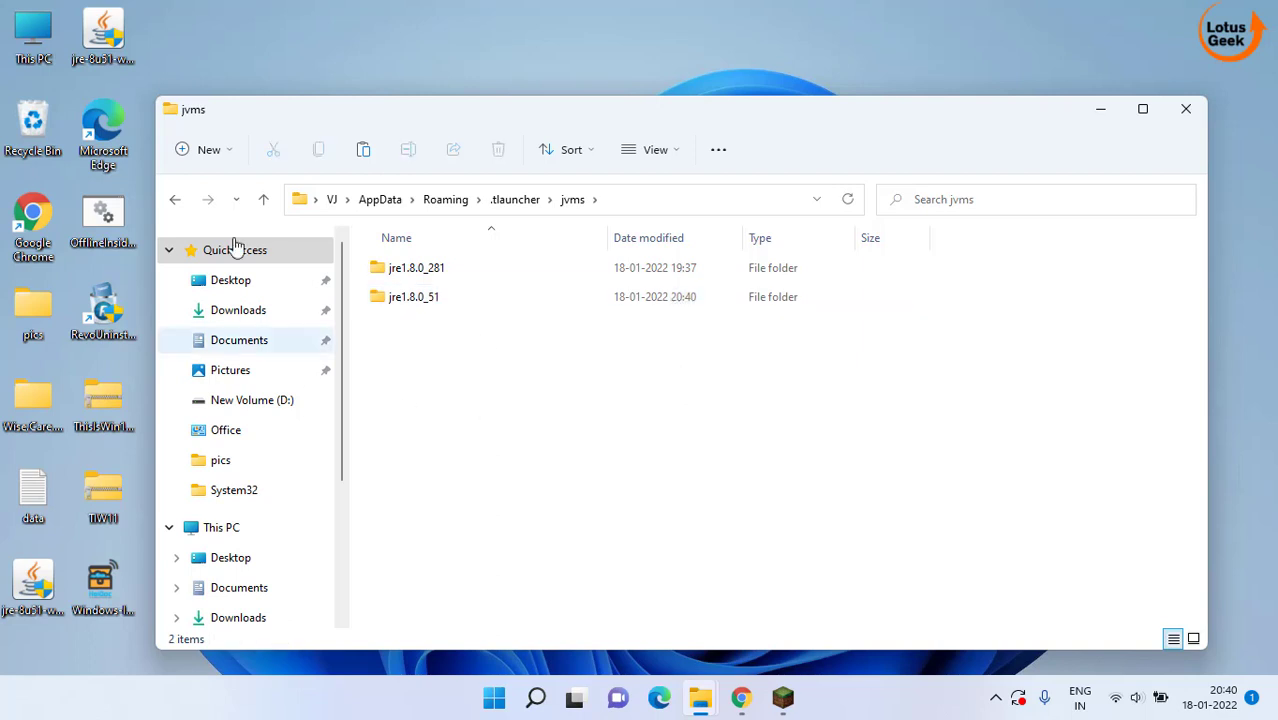
{"action": "left_click", "coordinate": [450, 204]}
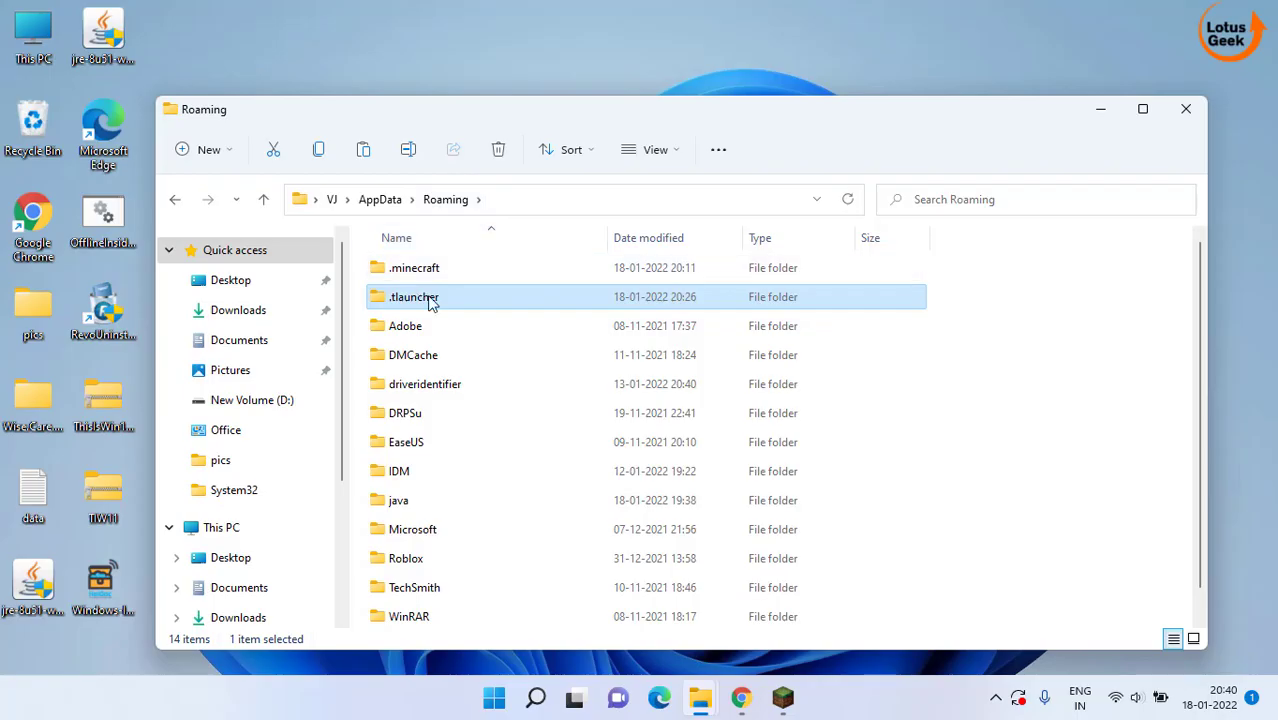
{"action": "double_click", "coordinate": [424, 306]}
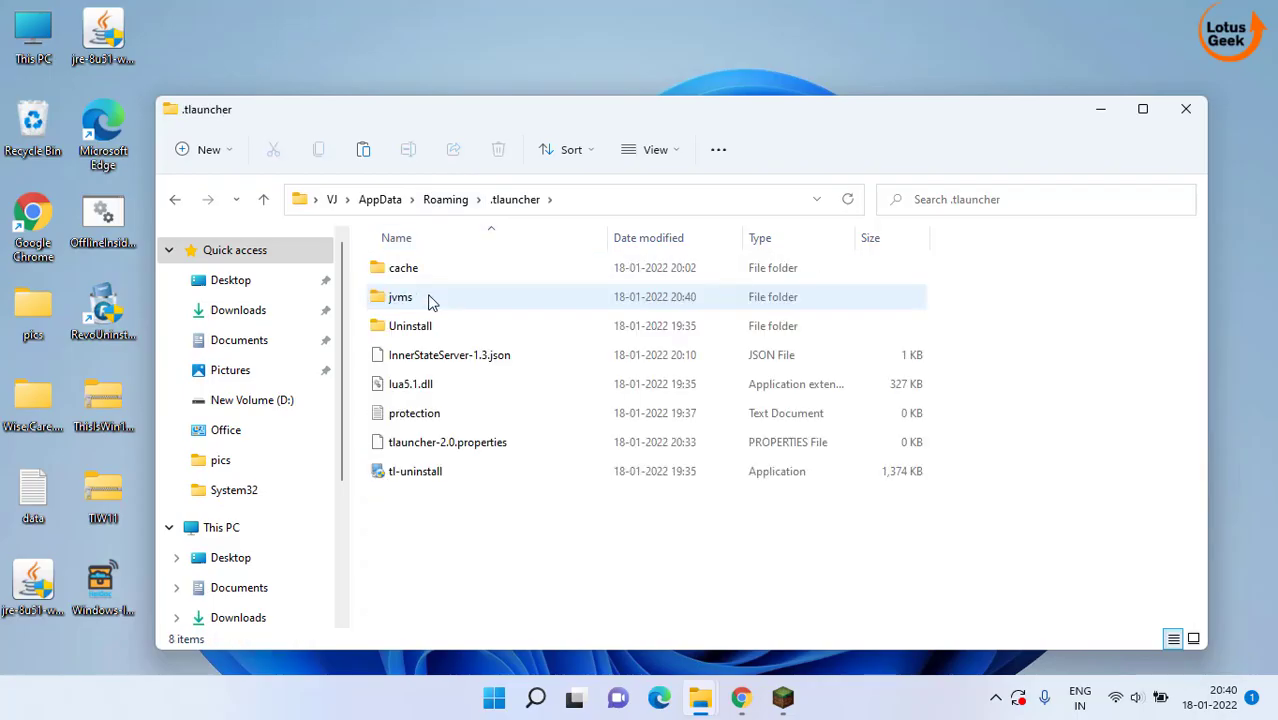
{"action": "left_click", "coordinate": [405, 276]}
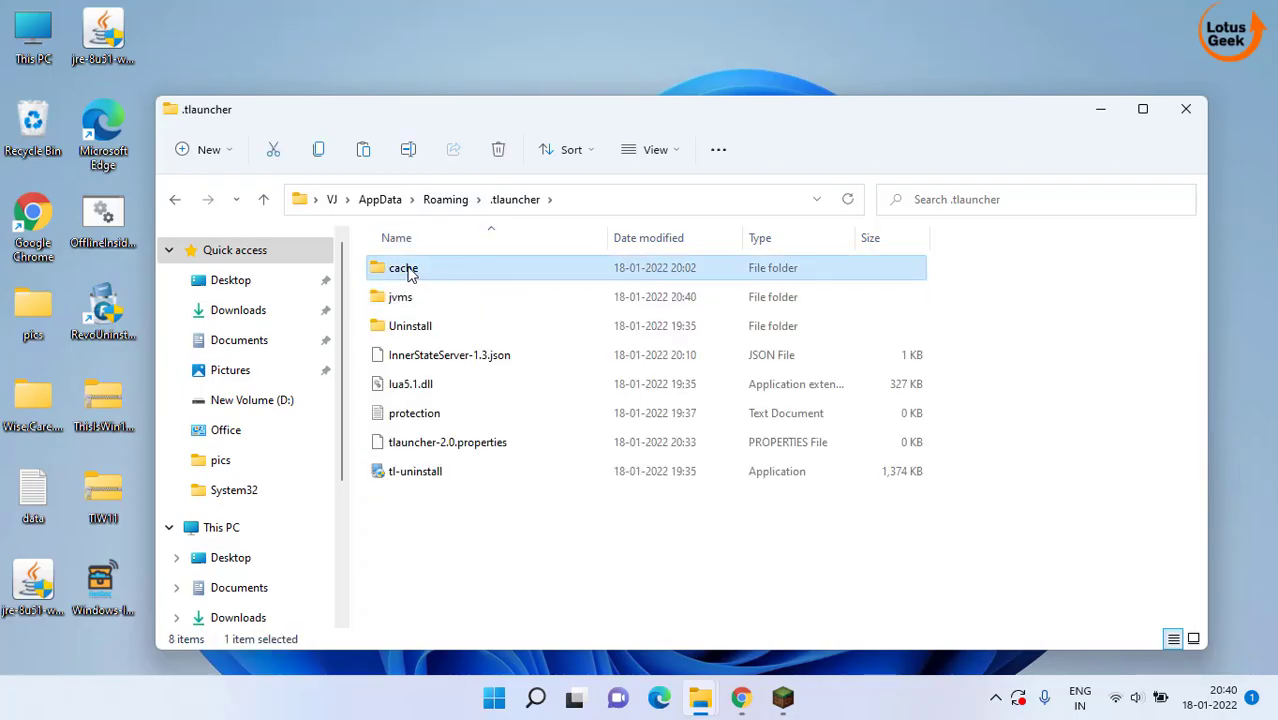
{"action": "right_click", "coordinate": [399, 266]}
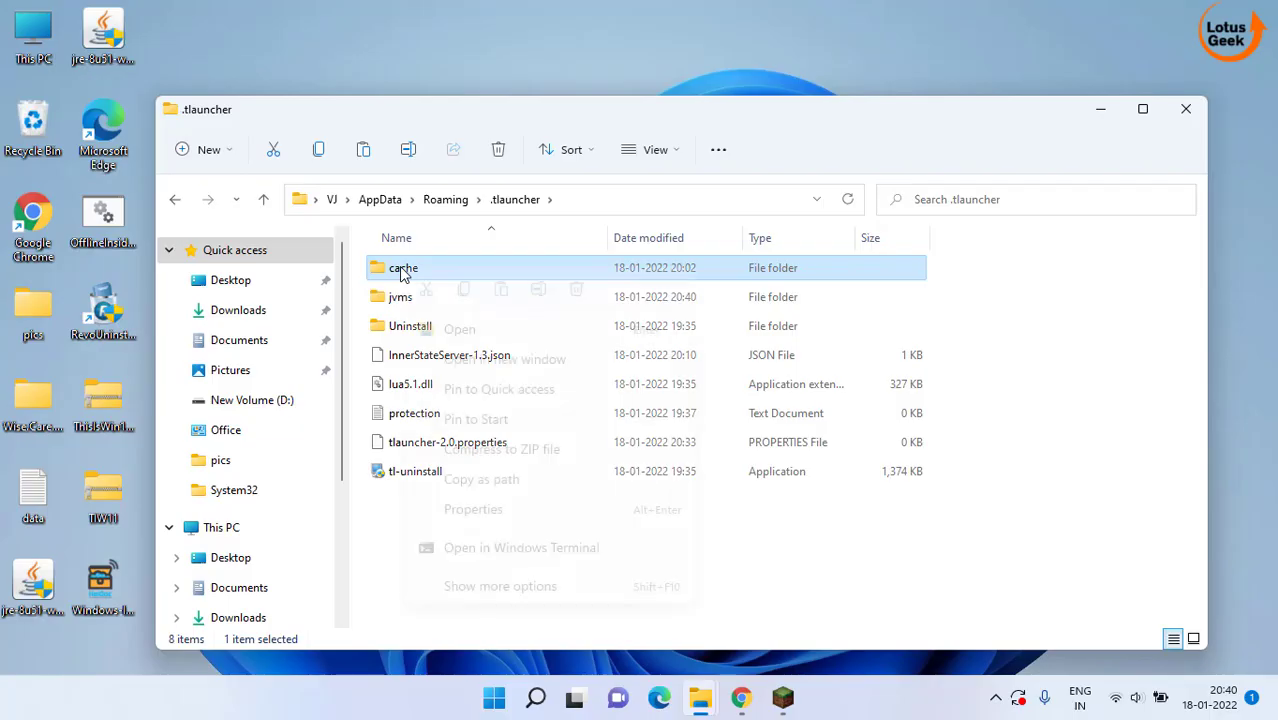
{"action": "left_click", "coordinate": [576, 290]}
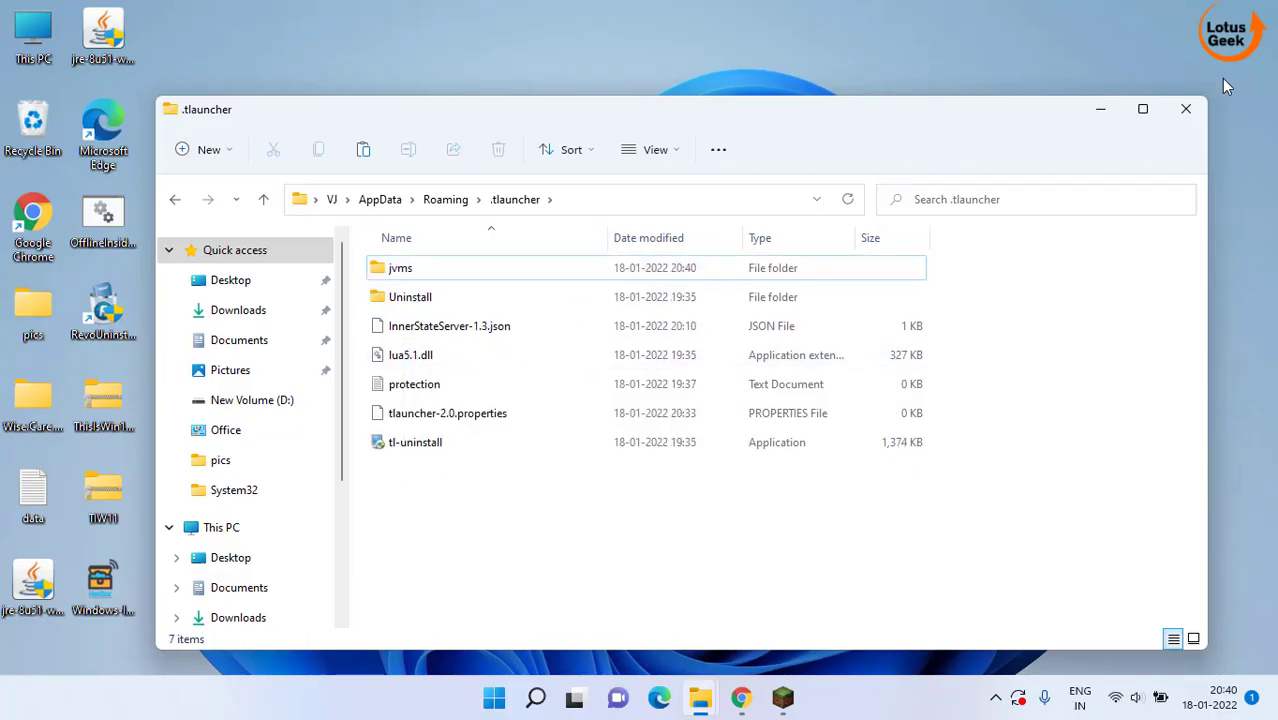
{"action": "left_click", "coordinate": [1185, 111]}
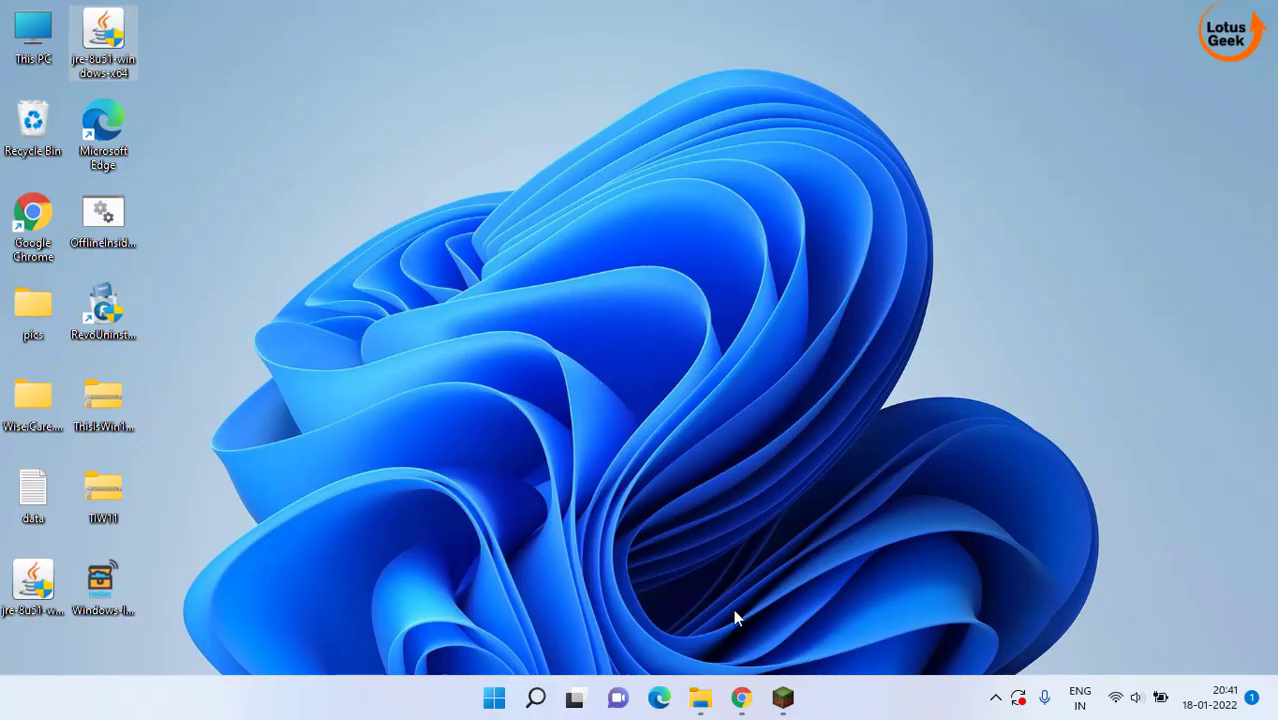
Step: Restore Chrome from the taskbar, showing the java-for-minecraft.com page with both installers downloaded
{"action": "left_click", "coordinate": [738, 699]}
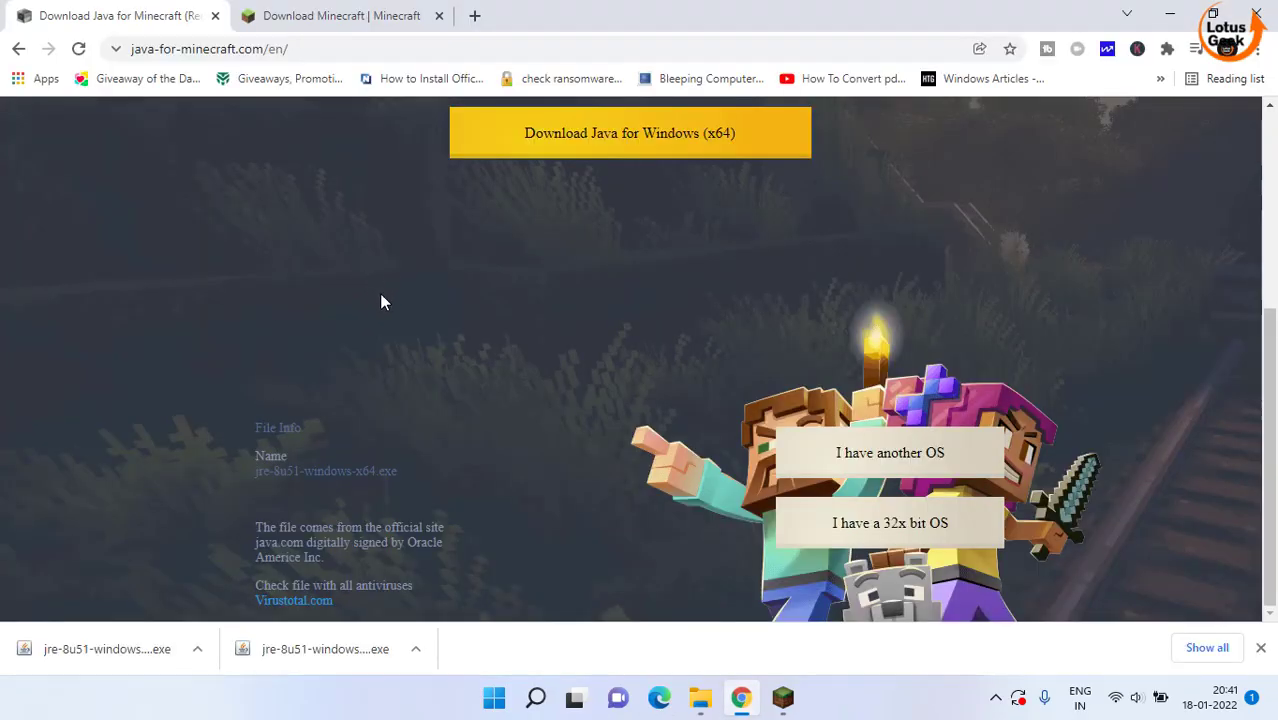
Step: Download MinecraftInstaller.msi via minecraft.net's Windows 7/8 option and save it to the desktop
{"action": "scroll", "coordinate": [527, 372], "scroll_direction": "up", "scroll_amount": 4}
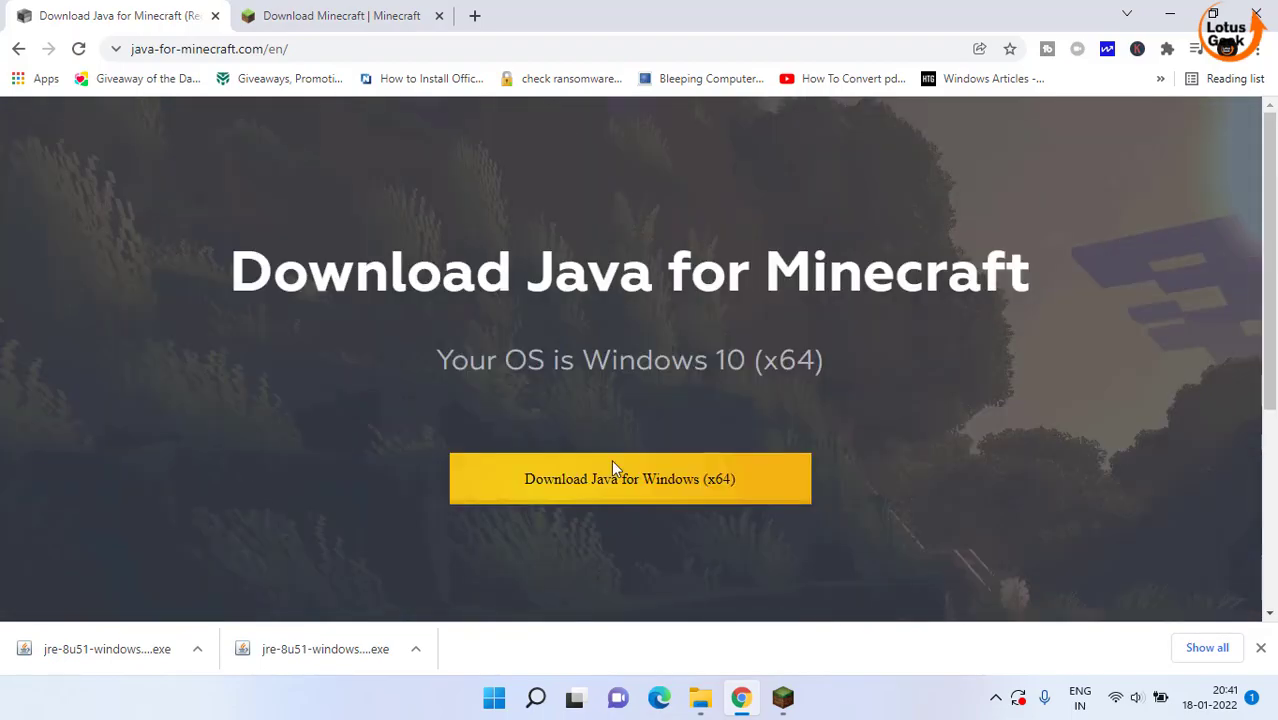
{"action": "left_click", "coordinate": [394, 8]}
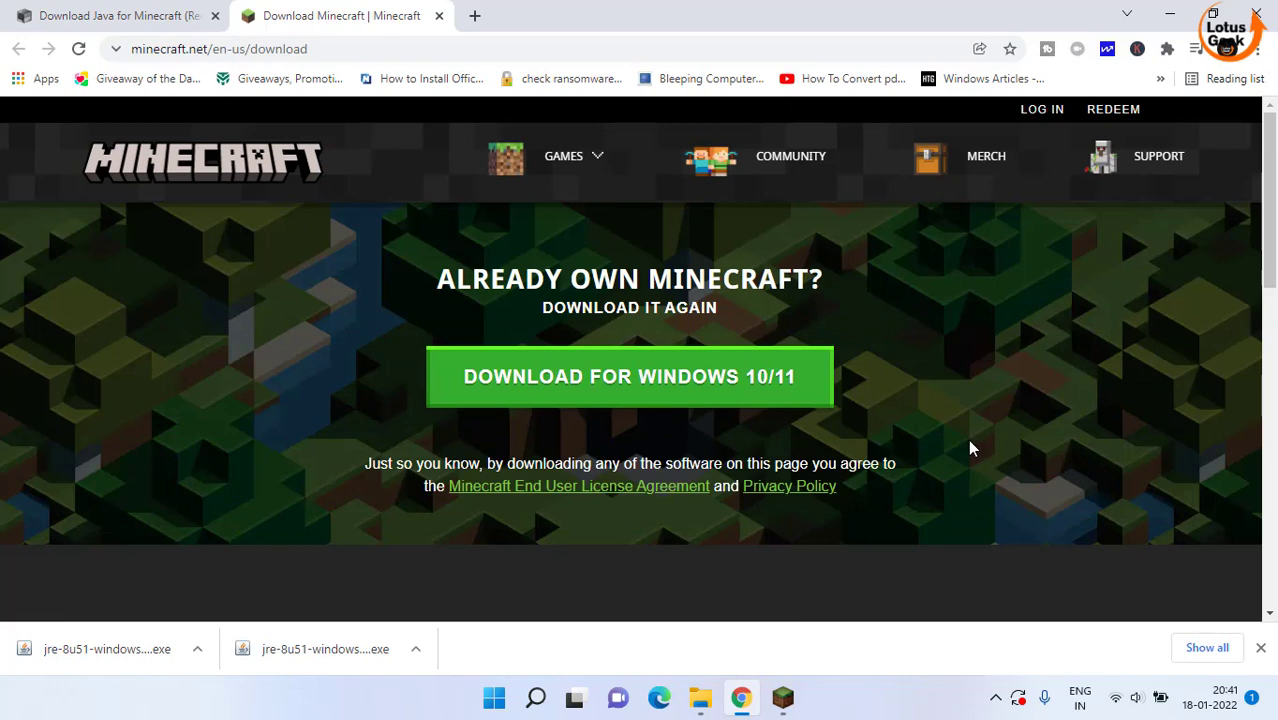
{"action": "scroll", "coordinate": [969, 449], "scroll_direction": "down", "scroll_amount": 5}
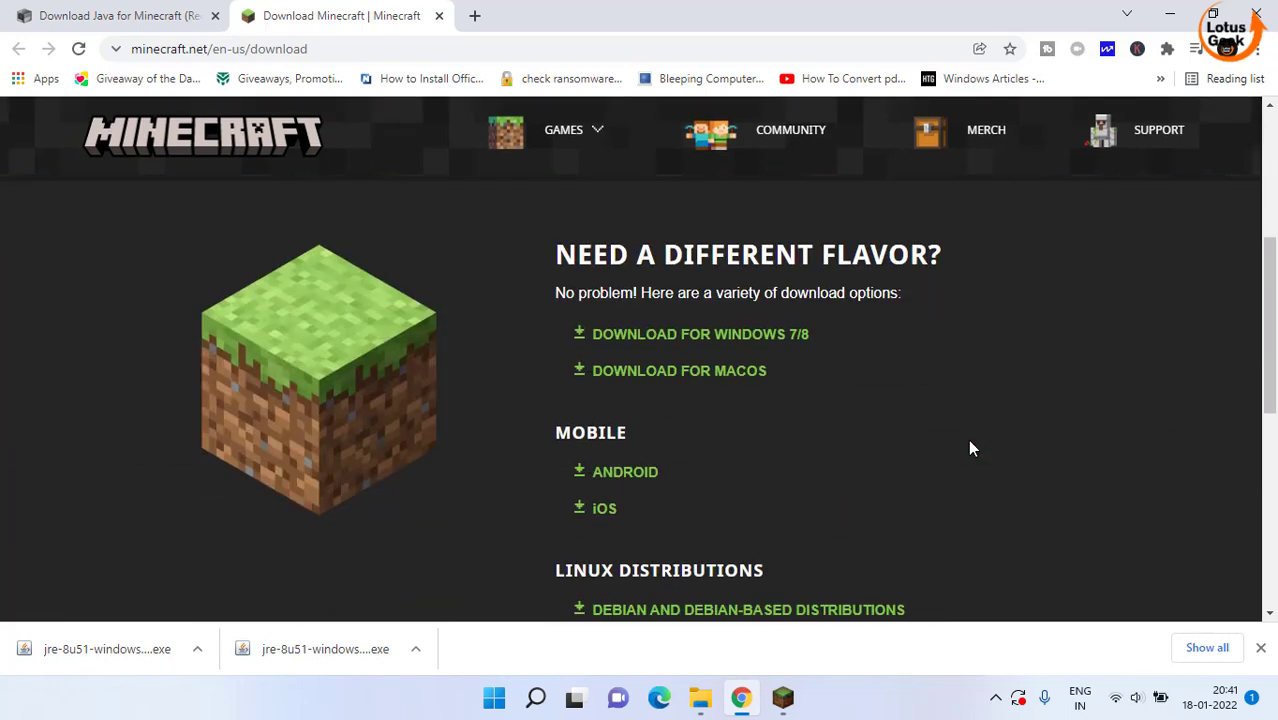
{"action": "left_click", "coordinate": [779, 338]}
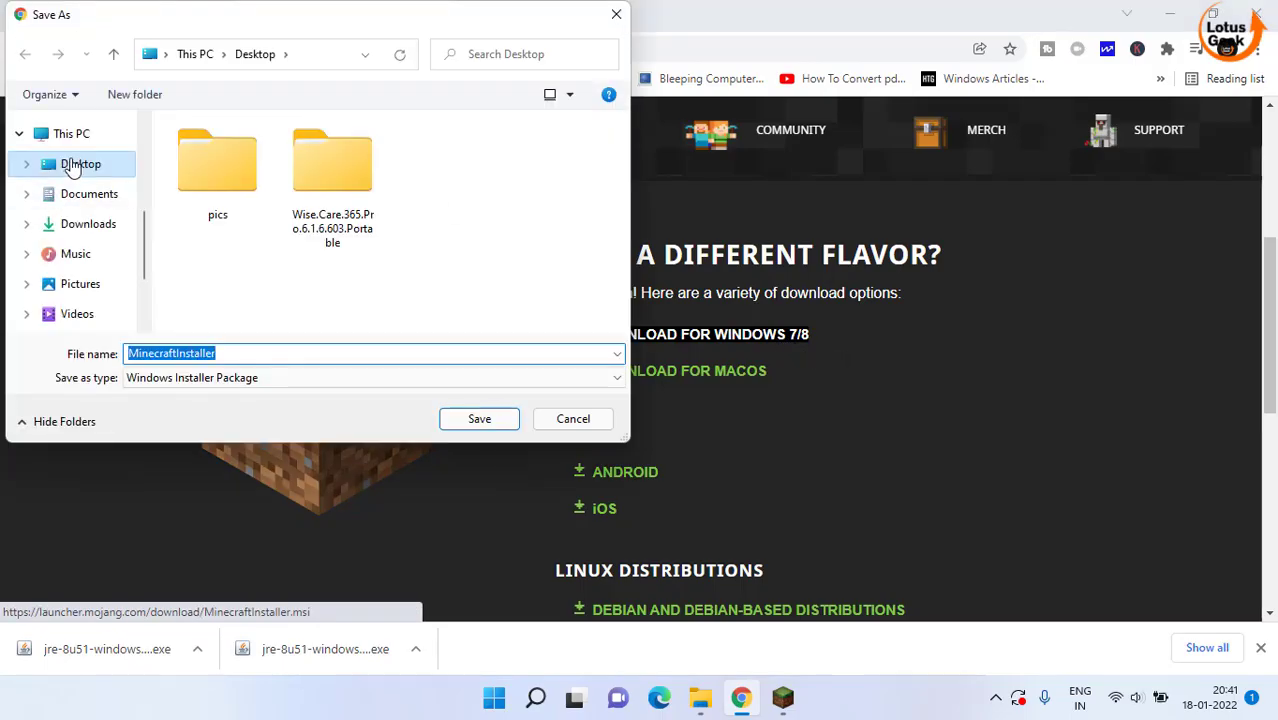
{"action": "left_click", "coordinate": [481, 421]}
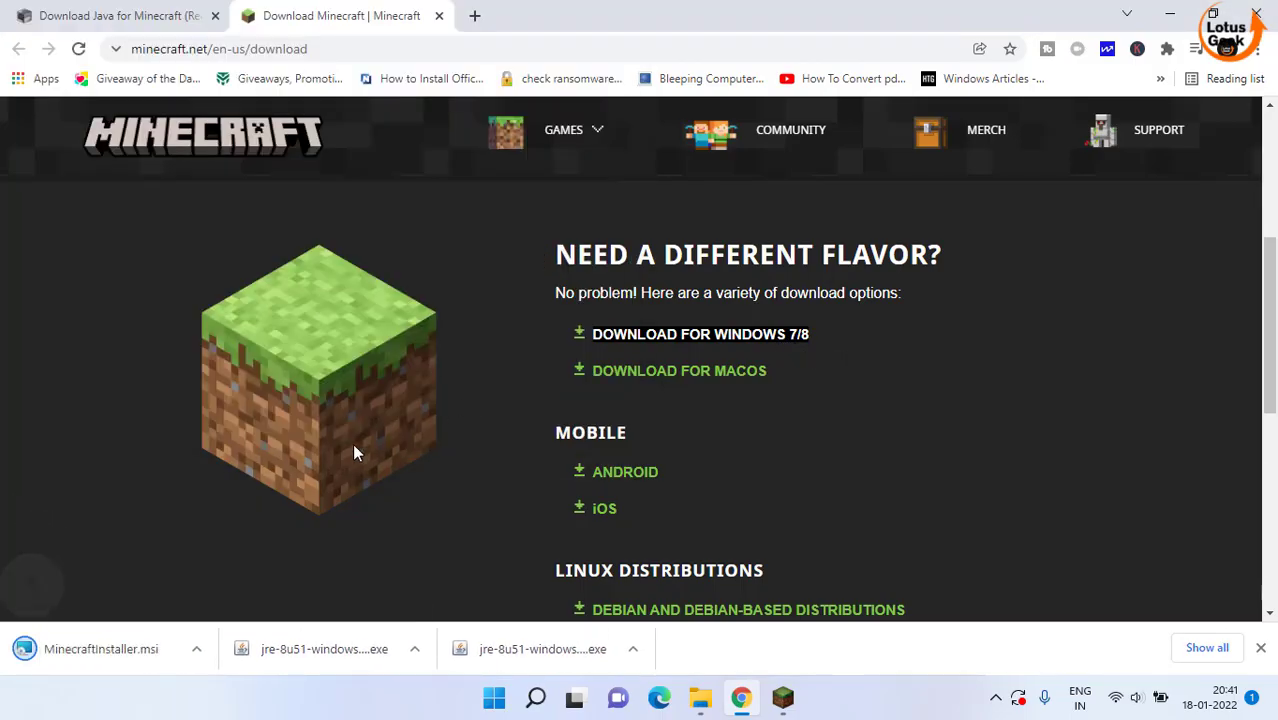
Step: Start MinecraftInstaller from the desktop, then cancel the Minecraft Launcher Setup wizard
{"action": "left_click", "coordinate": [1169, 14]}
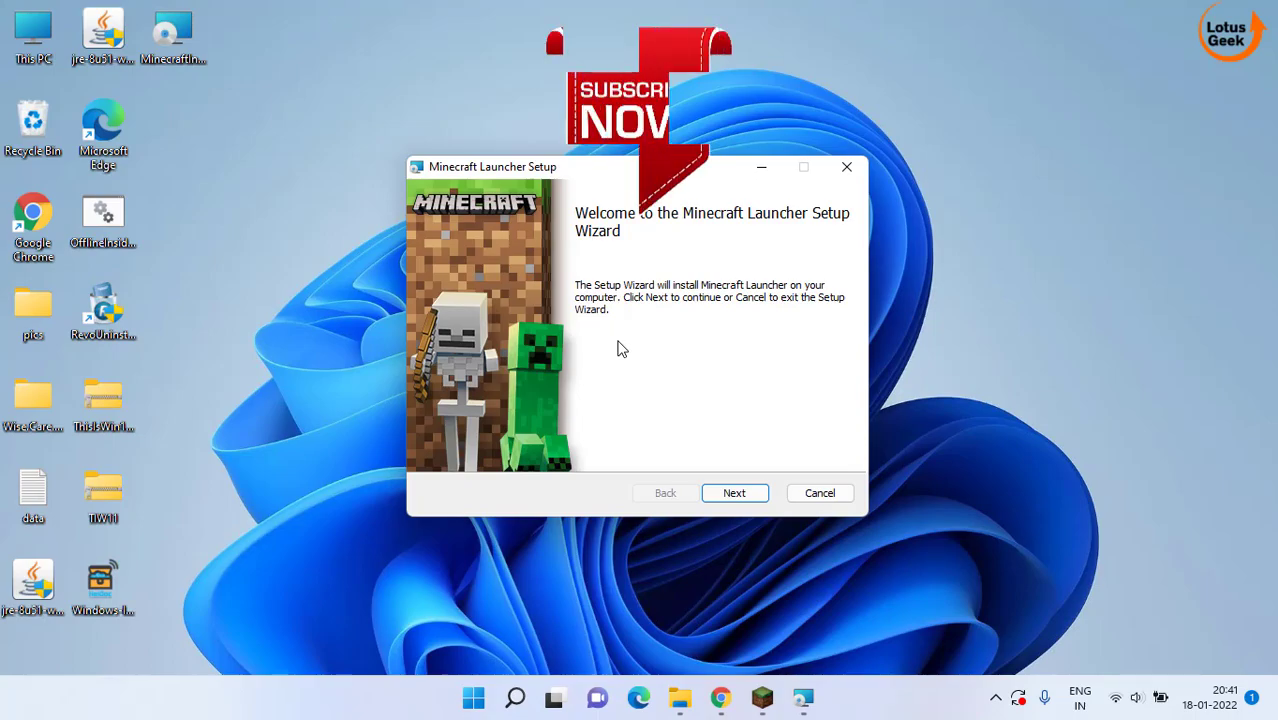
{"action": "left_click", "coordinate": [821, 494]}
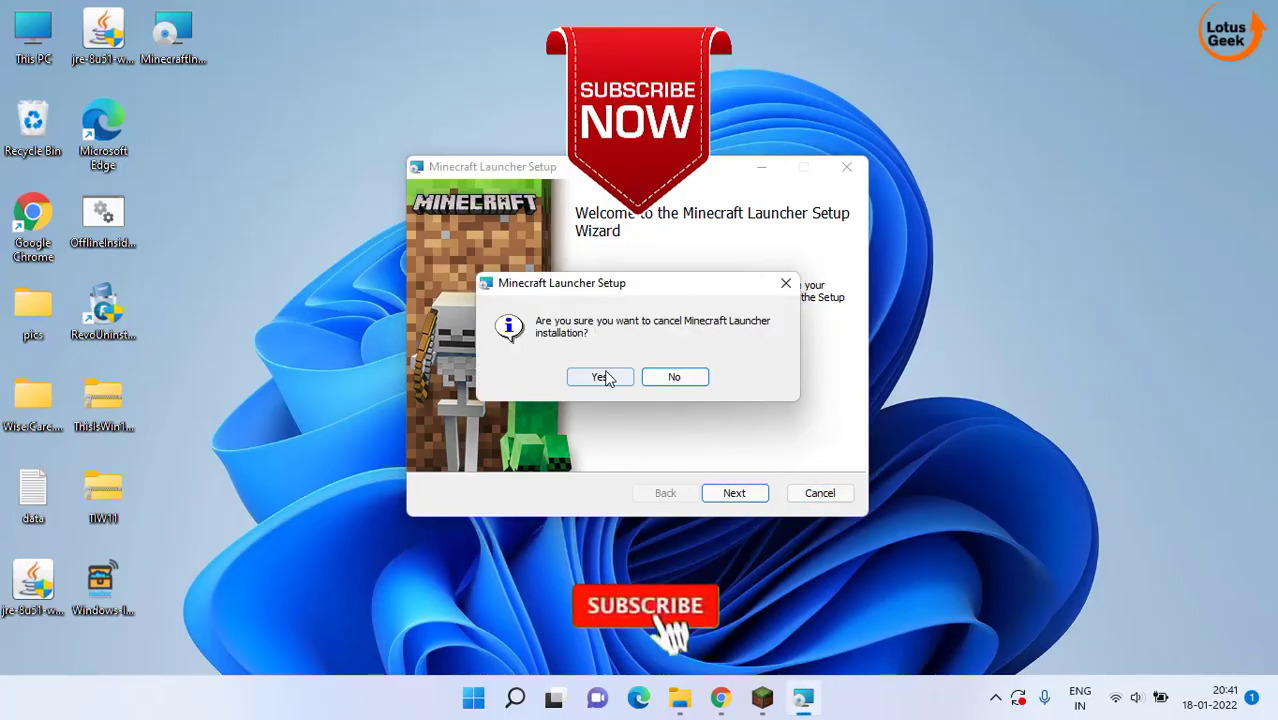
Step: Confirm cancelling the Minecraft Launcher installation and finish closing the setup wizard
{"action": "left_click", "coordinate": [602, 376]}
{"action": "left_click", "coordinate": [749, 496]}
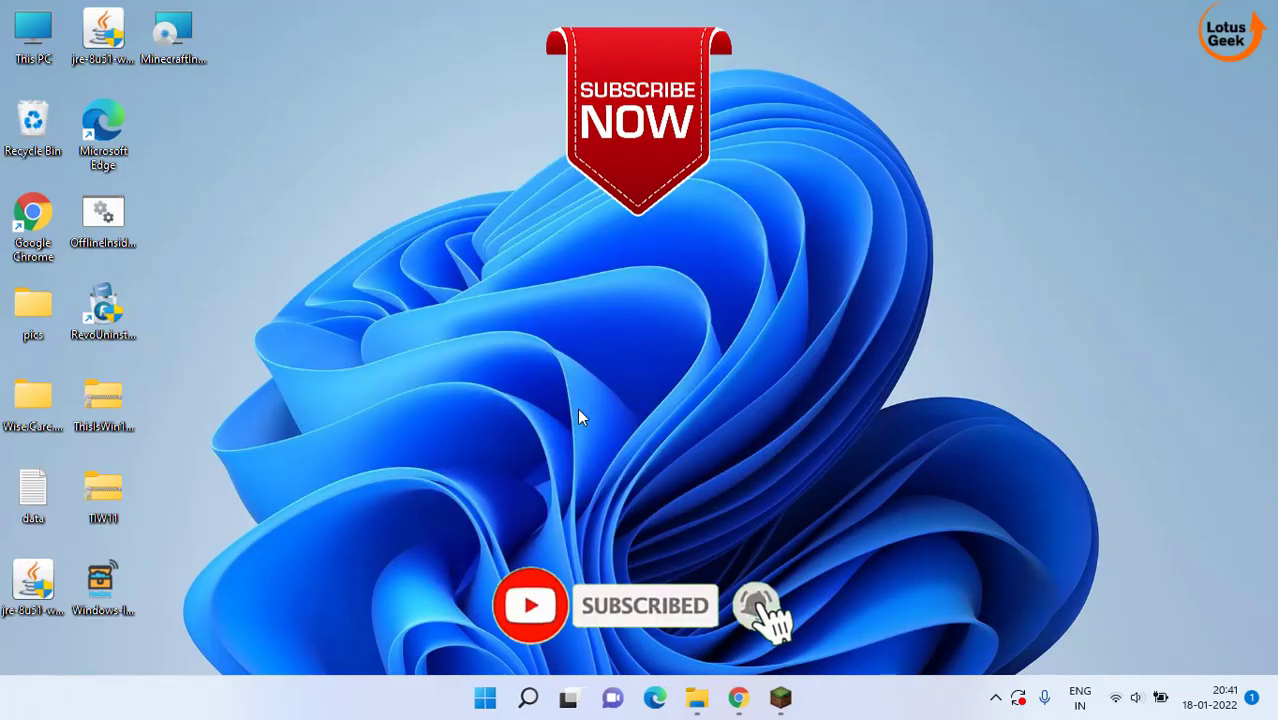